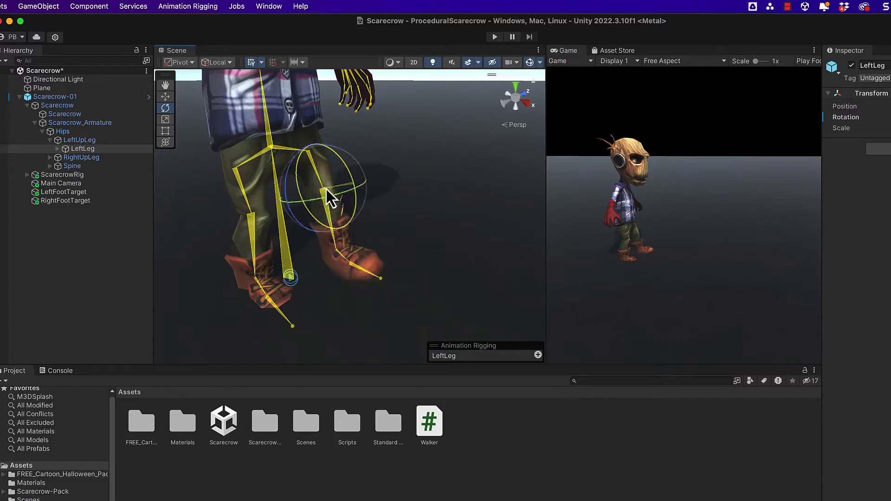
# Test-rotate the scarecrow's LeftLeg and LeftFoot bones, then select LeftUpLeg.
pyautogui.moveTo(326, 189); pyautogui.dragTo(304, 218)
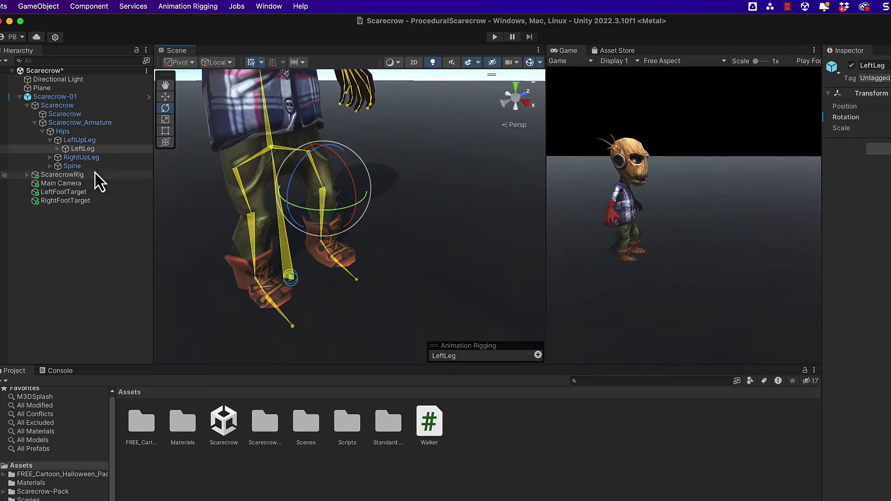
pyautogui.click(80, 149)
pyautogui.press('Right')
pyautogui.click(88, 159)
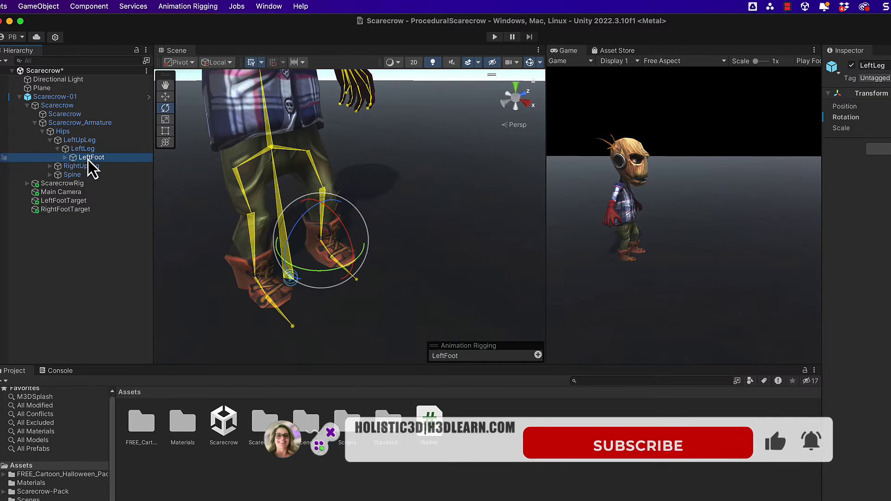
pyautogui.moveTo(335, 212); pyautogui.dragTo(319, 148)
pyautogui.click(83, 140)
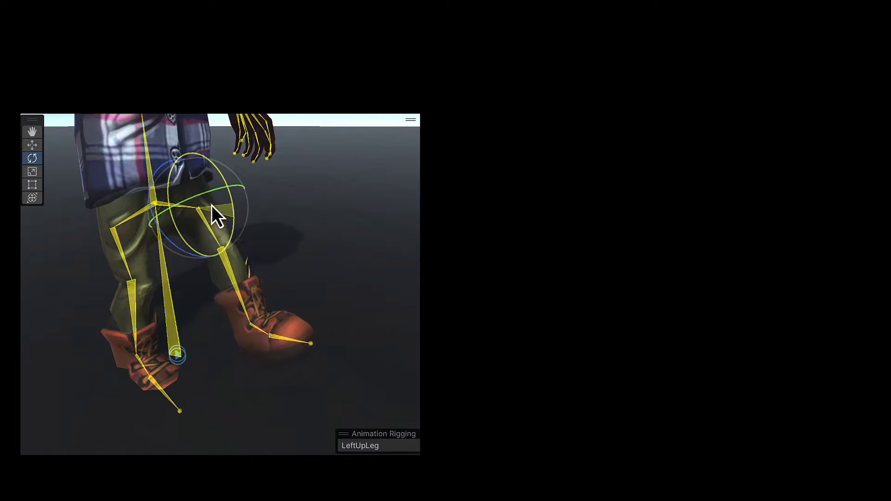
# Swing the left thigh from the hip and the shin at the knee back and forth.
pyautogui.moveTo(212, 205); pyautogui.dragTo(208, 221)
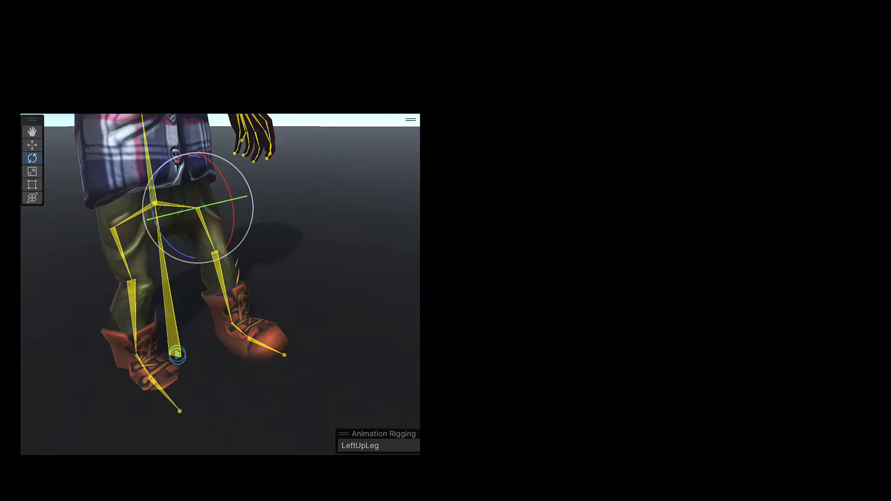
pyautogui.click(223, 254)
pyautogui.moveTo(250, 246); pyautogui.dragTo(194, 301)
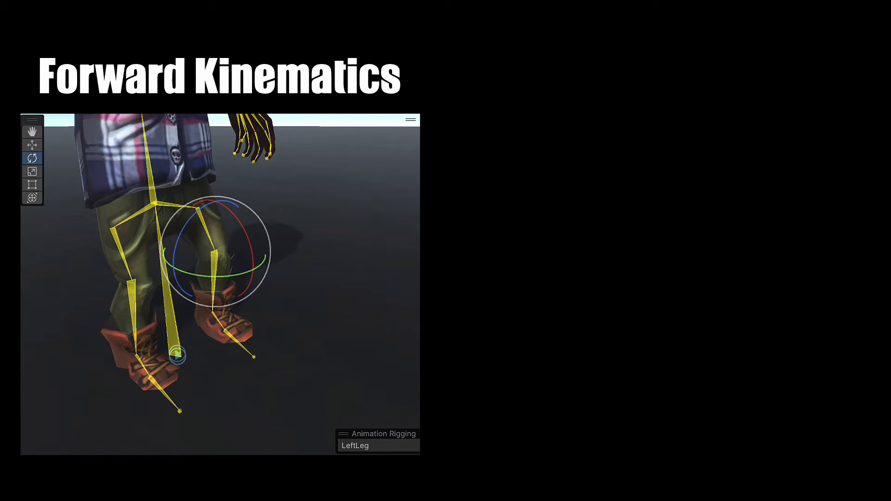
# Rotate the left foot around the ankle so the toe points right.
pyautogui.click(218, 321)
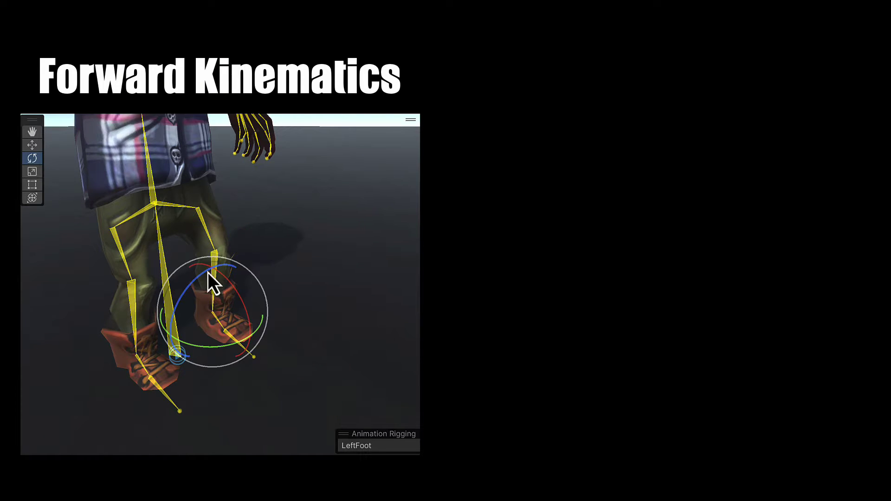
pyautogui.moveTo(228, 280)
pyautogui.mouseDown()
pyautogui.moveTo(244, 349)
pyautogui.moveTo(227, 253)
pyautogui.moveTo(202, 212)
pyautogui.moveTo(228, 288)
pyautogui.mouseUp()
pyautogui.moveTo(231, 327); pyautogui.dragTo(178, 210)
pyautogui.click(192, 203)
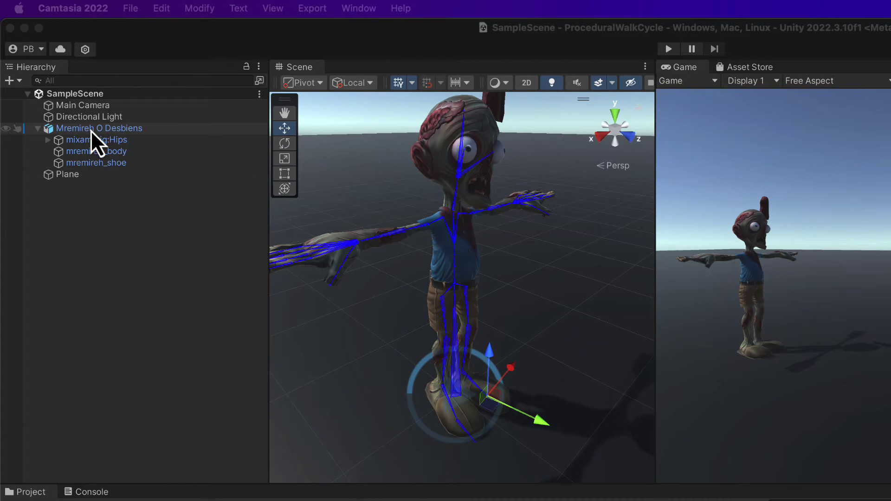
# Rename the zombie character's root object in the Hierarchy to 'Steve'.
pyautogui.click(111, 129)
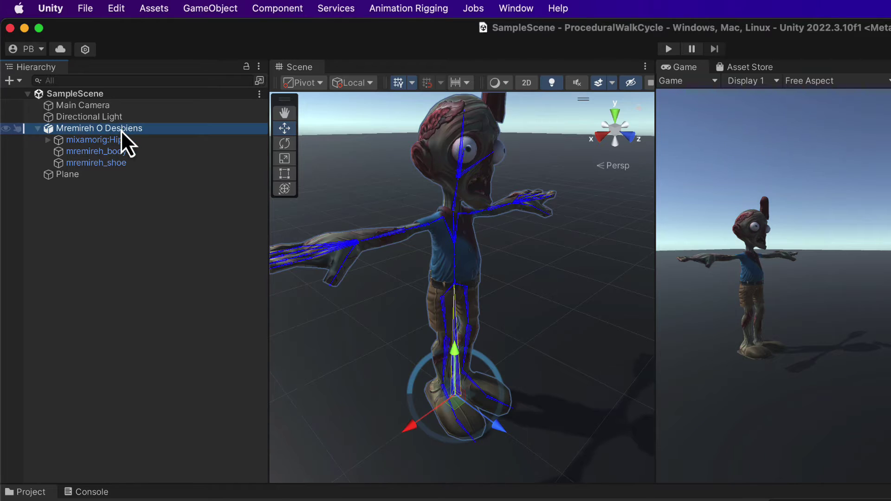
pyautogui.click(121, 130)
pyautogui.write('S')
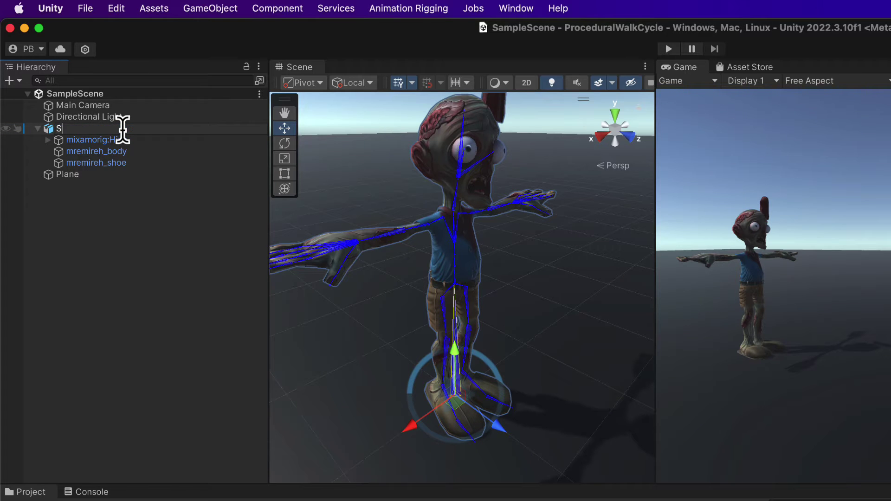
pyautogui.write('teve')
pyautogui.click(159, 266)
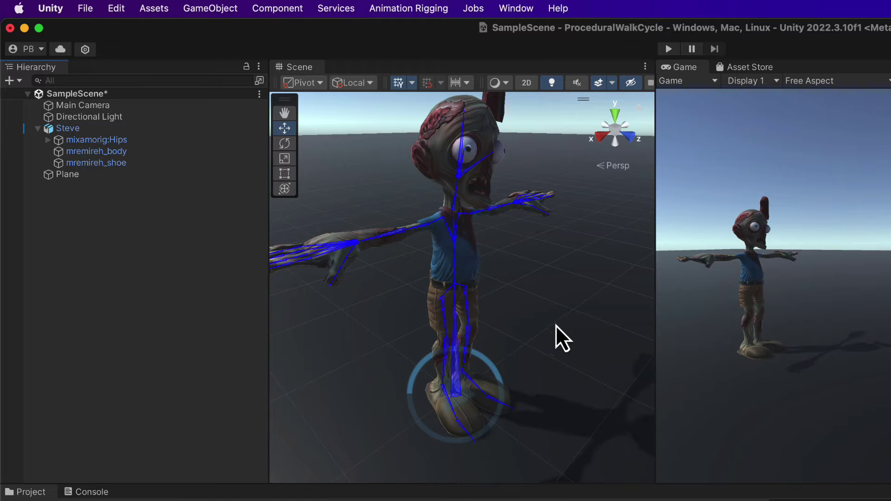
# Frame the zombie's feet and expand Steve's mixamorig:Hips chain down to LeftToeBase.
pyautogui.keyDown('alt'); pyautogui.moveTo(563, 323); pyautogui.dragTo(539, 358); pyautogui.keyUp('alt')
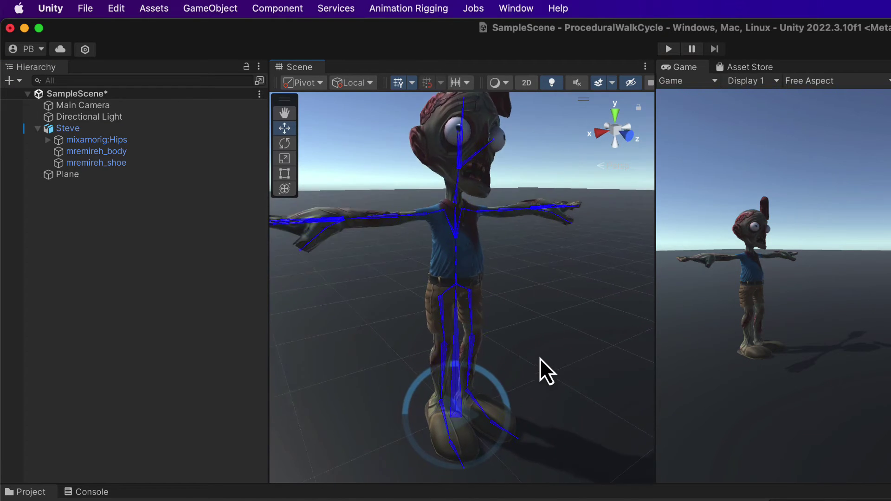
pyautogui.moveTo(540, 369); pyautogui.dragTo(559, 295, button='middle')
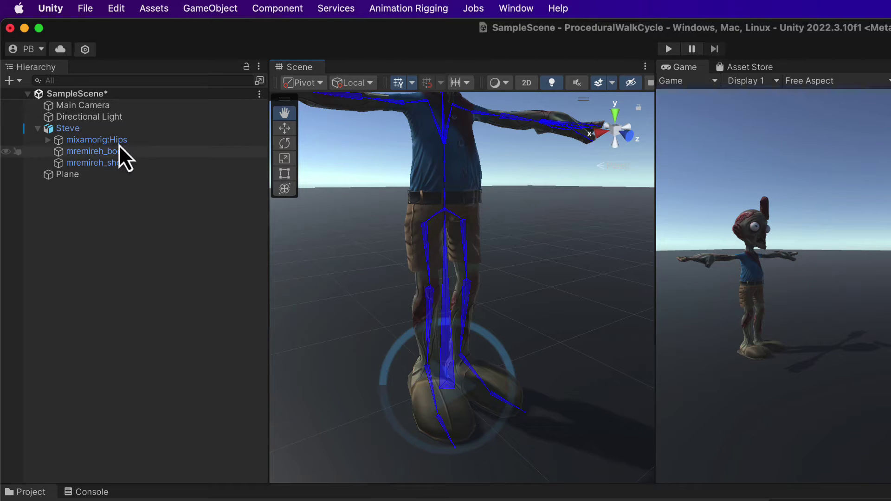
pyautogui.click(69, 128)
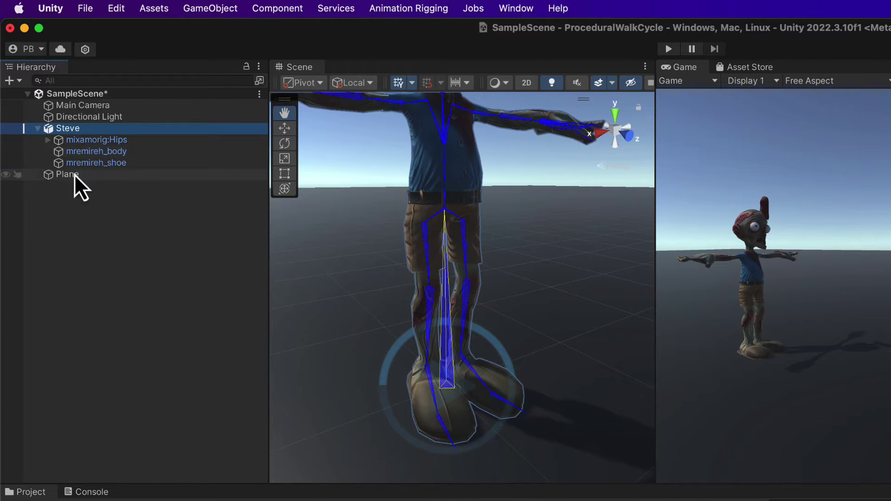
pyautogui.click(47, 139)
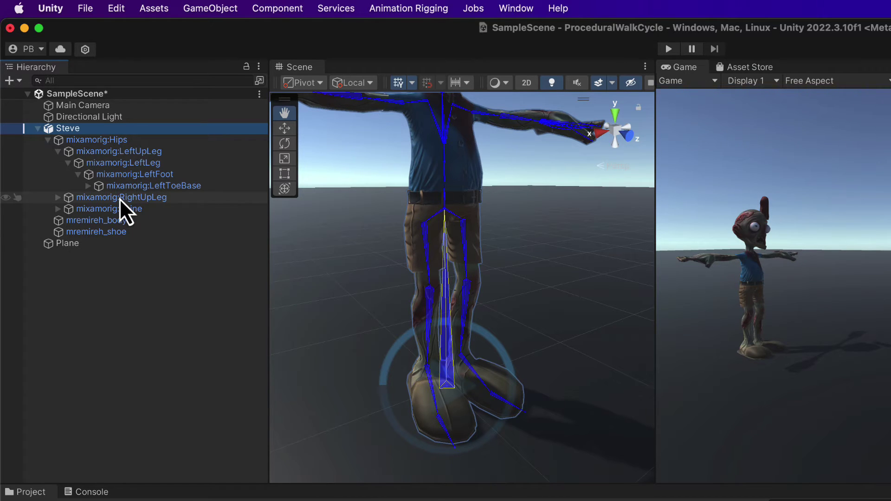
# Create an empty child object under Steve and name it 'Rig'.
pyautogui.rightClick(66, 130)
pyautogui.click(75, 127)
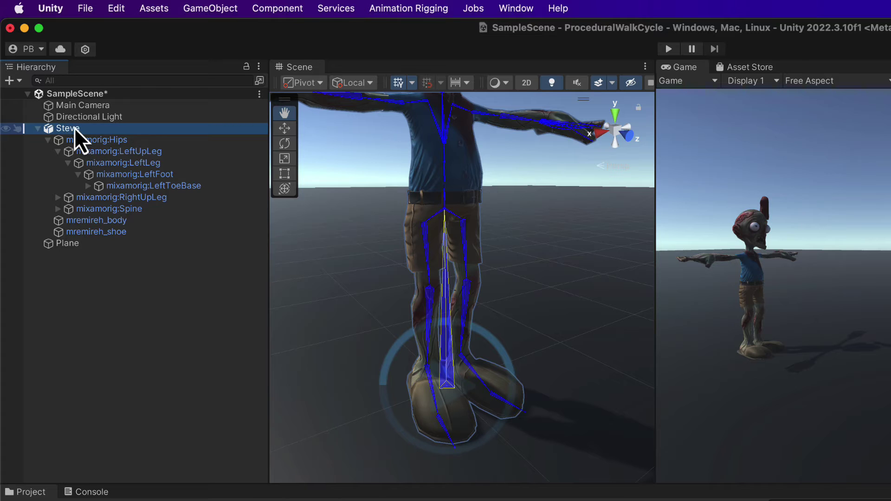
pyautogui.rightClick(75, 127)
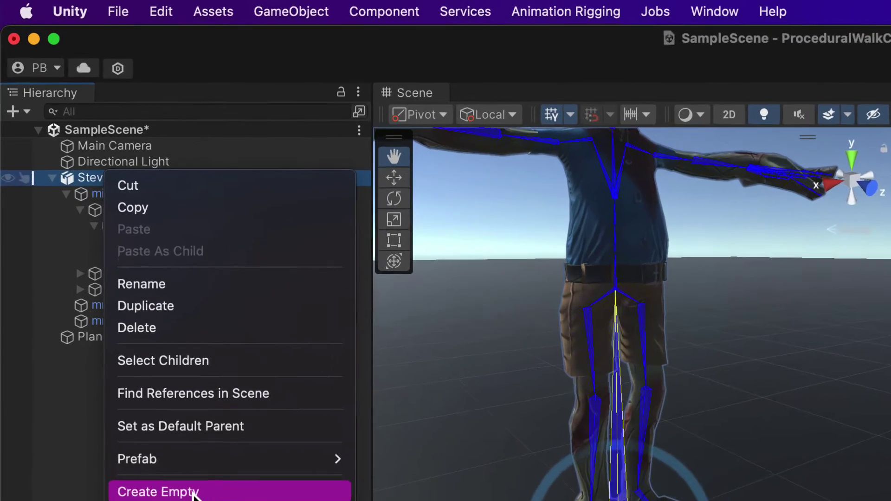
pyautogui.click(144, 360)
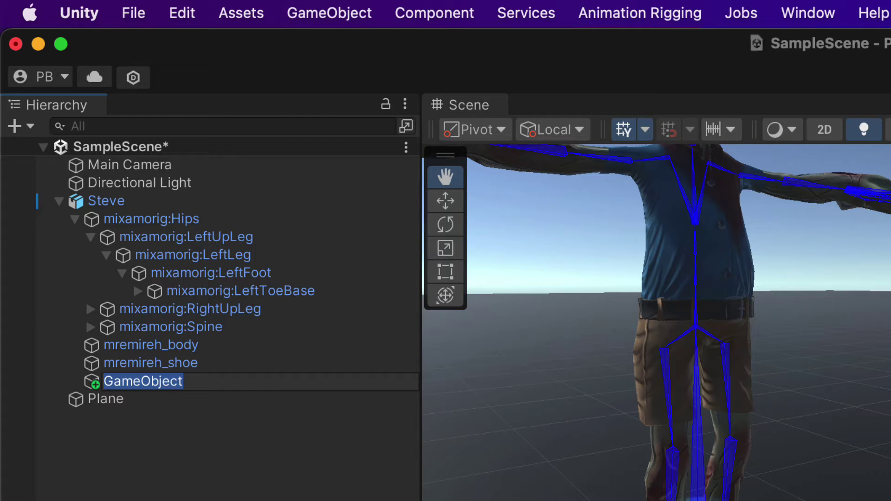
pyautogui.write('Rig')
pyautogui.press('Return')
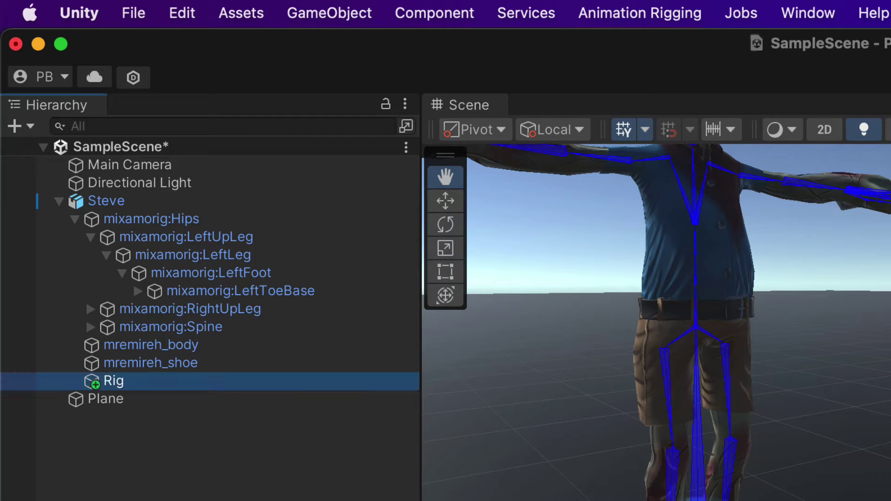
# Inspect the mremireh_body, mremireh_shoe and mixamorig:Hips entries, then select Rig.
pyautogui.click(74, 218)
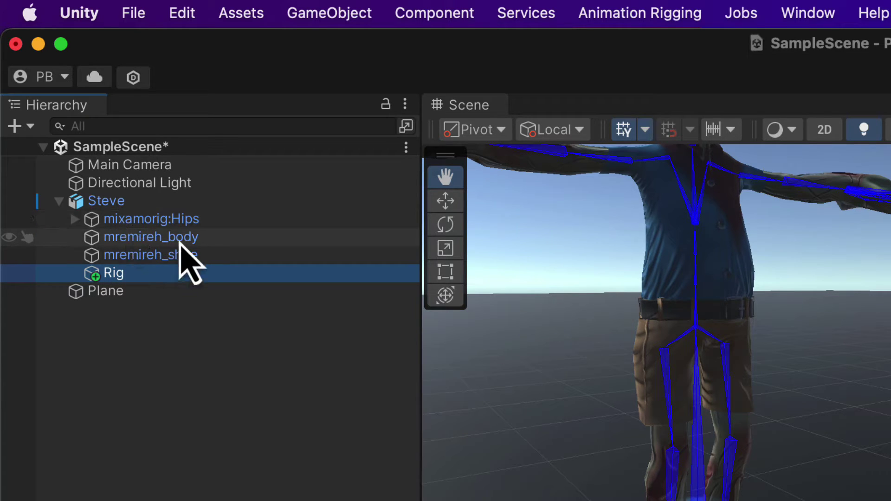
pyautogui.click(127, 237)
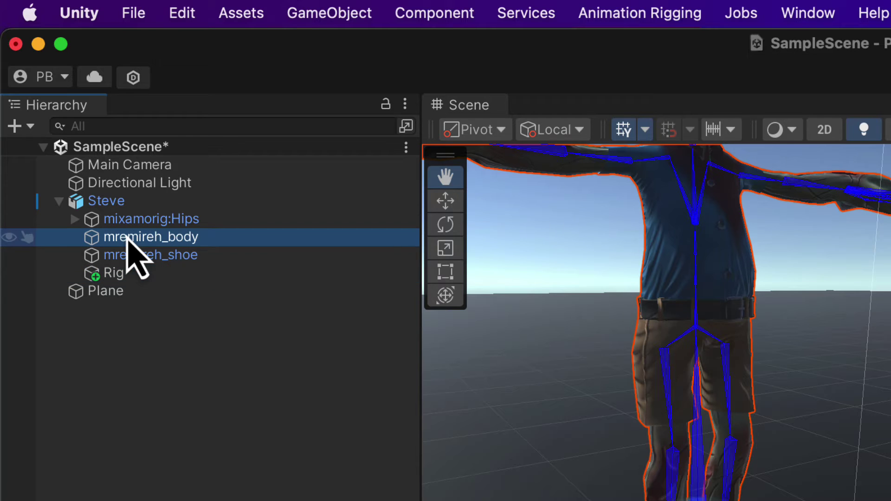
pyautogui.click(139, 255)
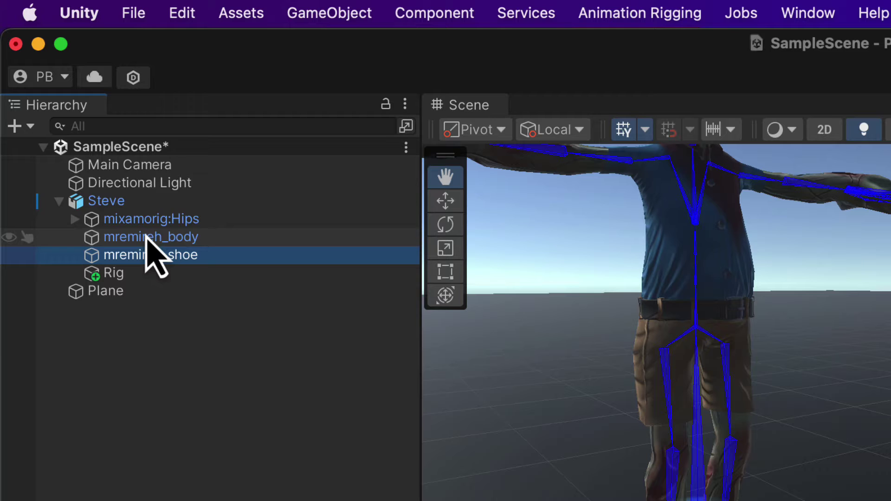
pyautogui.click(135, 220)
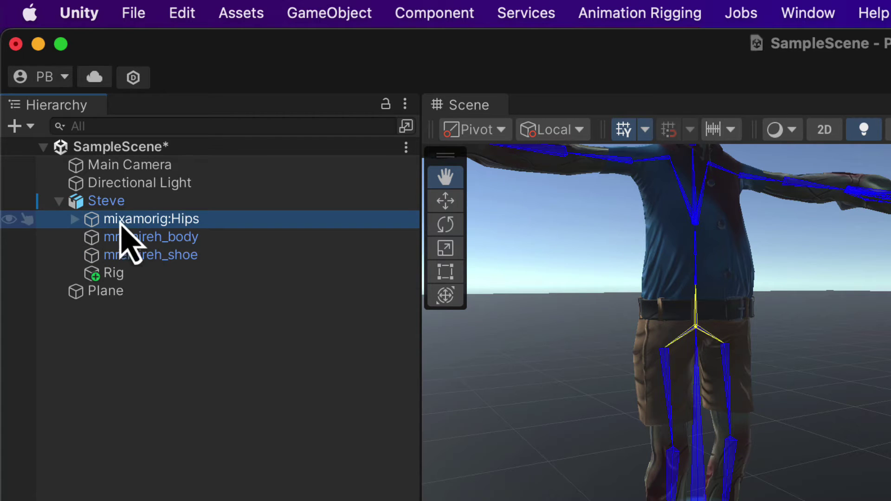
pyautogui.click(74, 218)
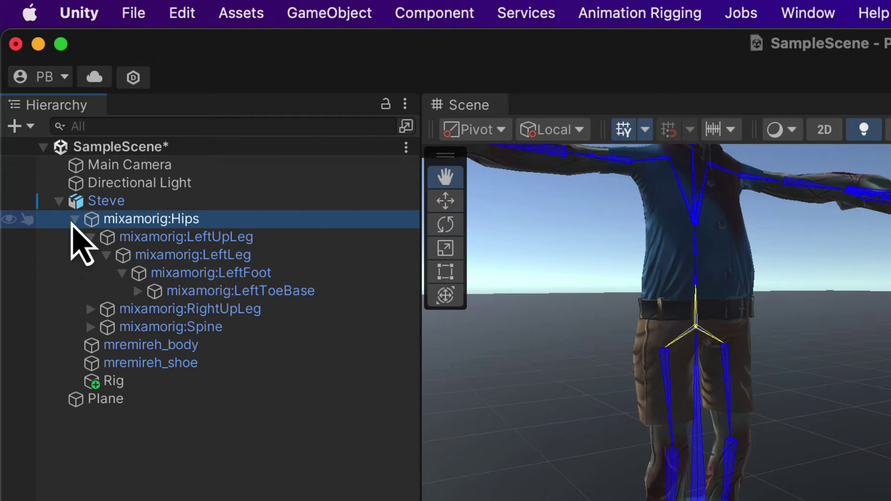
pyautogui.click(73, 220)
pyautogui.click(112, 276)
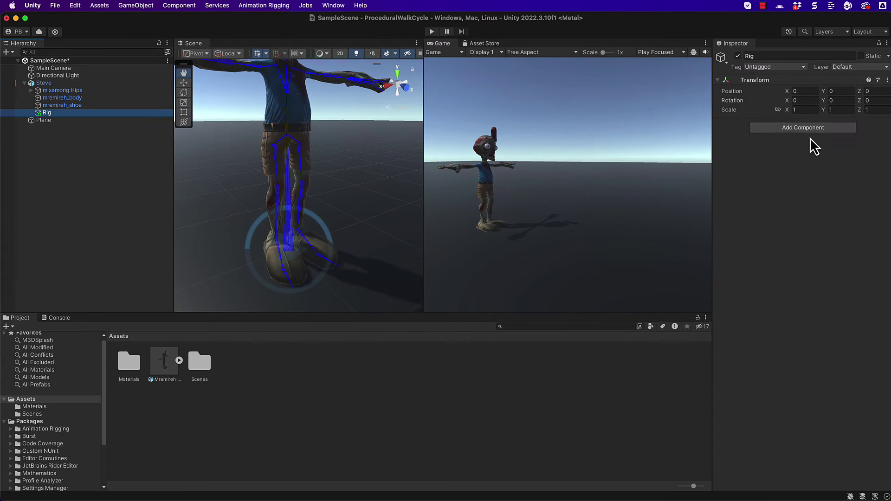
pyautogui.click(808, 126)
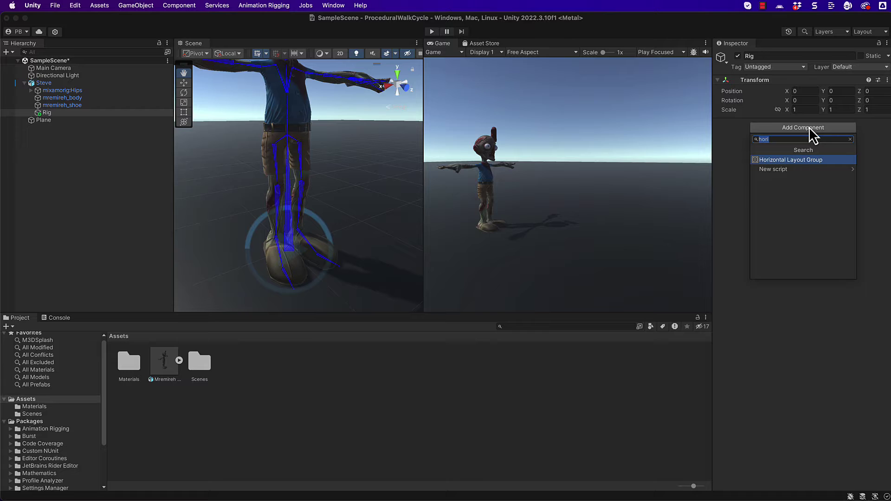
pyautogui.write('rig')
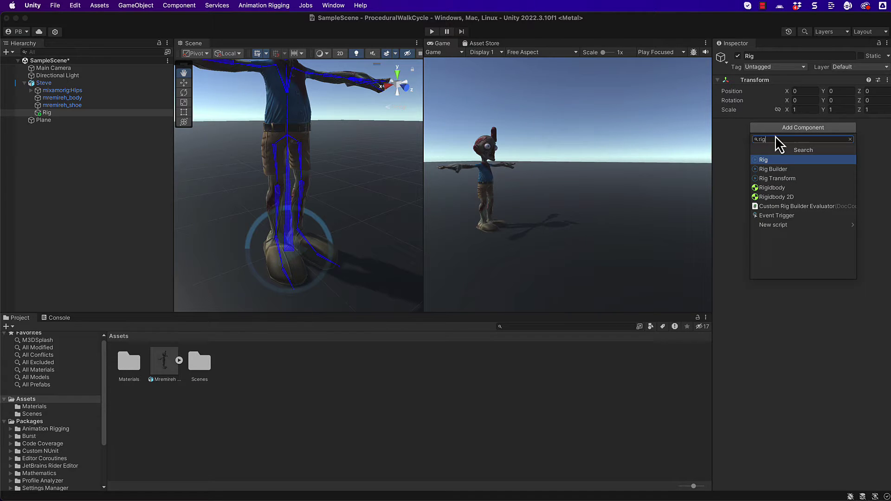
pyautogui.click(767, 160)
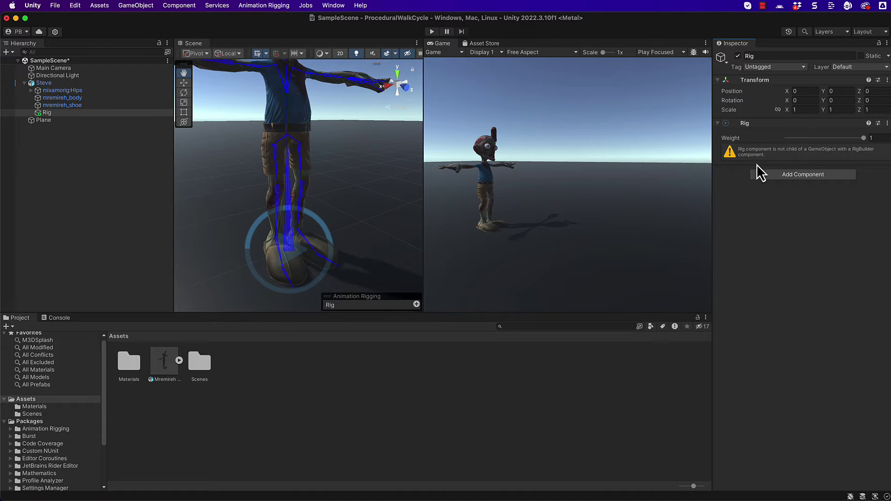
pyautogui.press('super+alt+2')
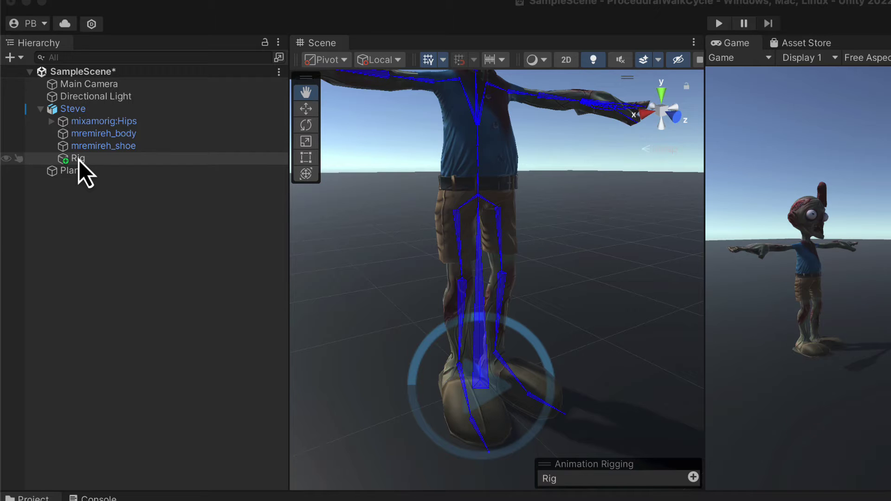
# Create an empty child under Rig named 'LeftLegConstraint' and select it.
pyautogui.rightClick(79, 160)
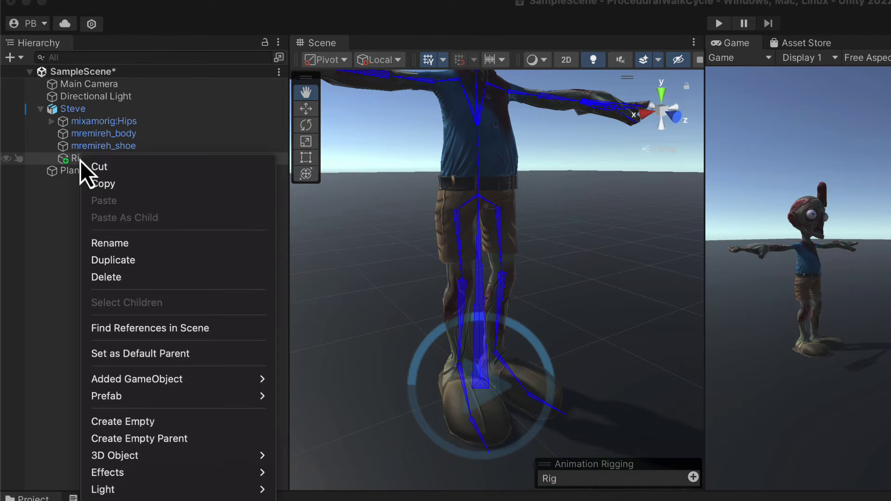
pyautogui.click(132, 426)
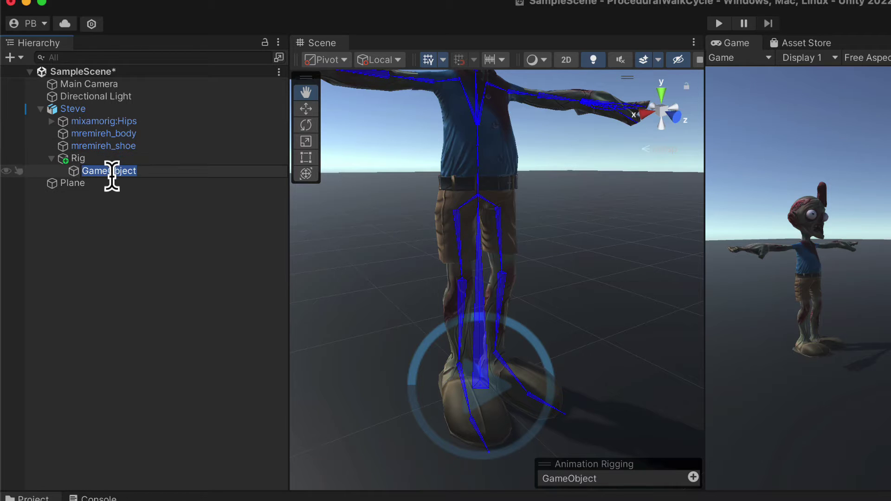
pyautogui.write('LeftLeg')
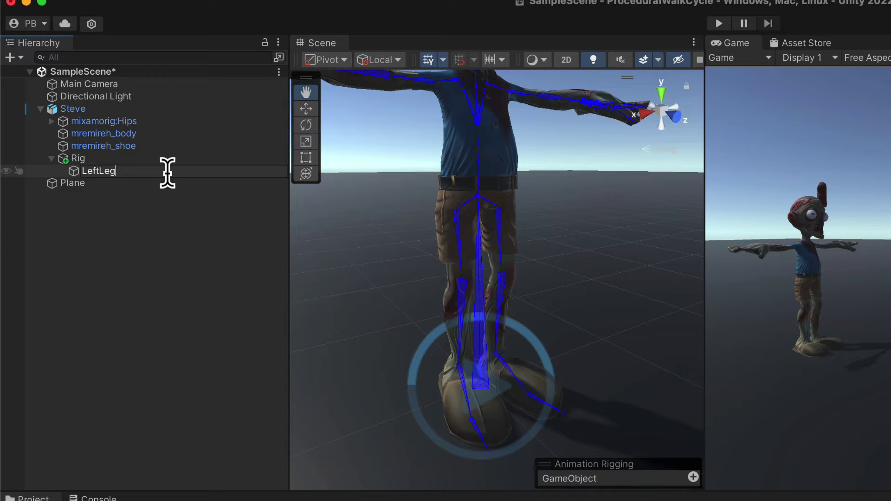
pyautogui.write('Constraint')
pyautogui.press('Return')
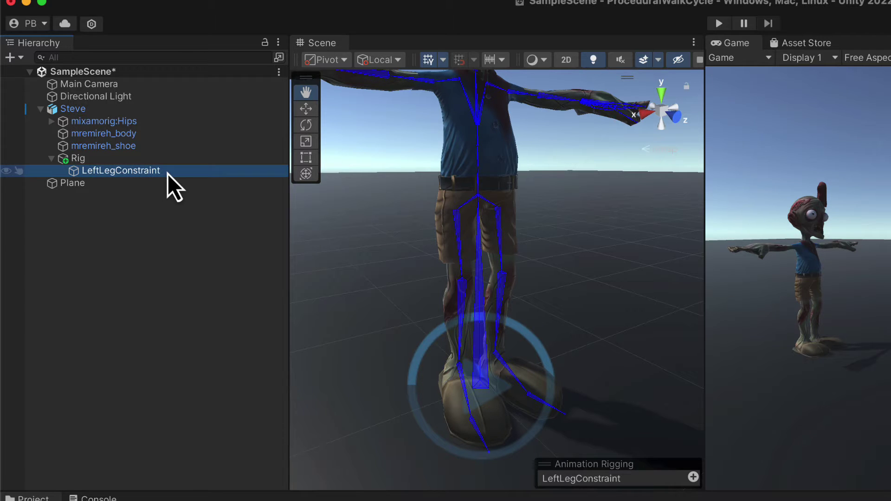
pyautogui.click(111, 207)
pyautogui.click(105, 174)
# Add a top-level 3D Sphere and rename it 'LeftFootTarget'.
pyautogui.click(66, 246)
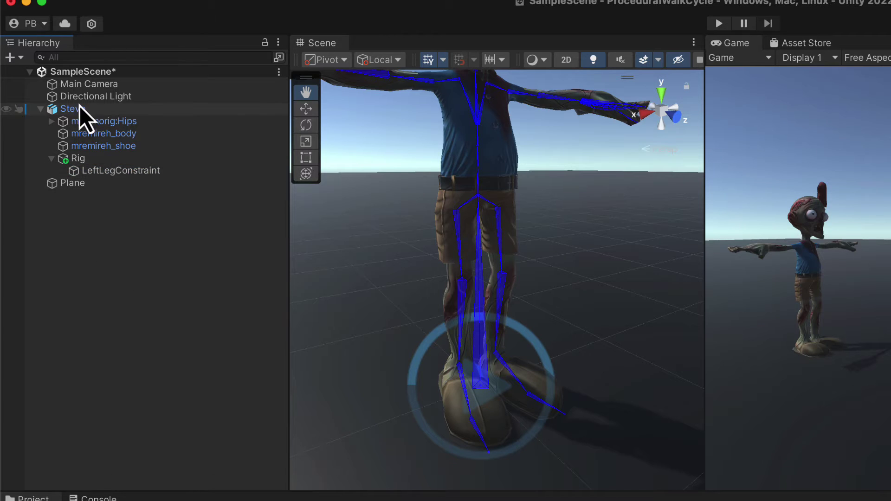
pyautogui.rightClick(72, 229)
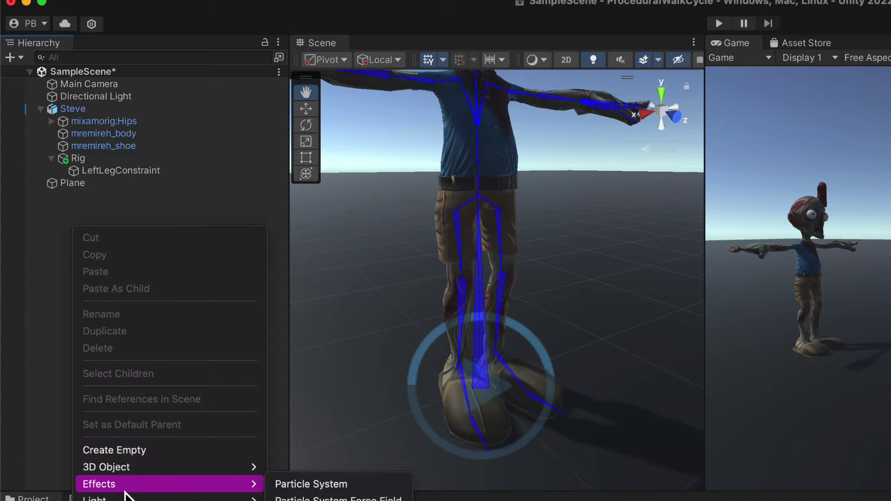
pyautogui.moveTo(124, 468)
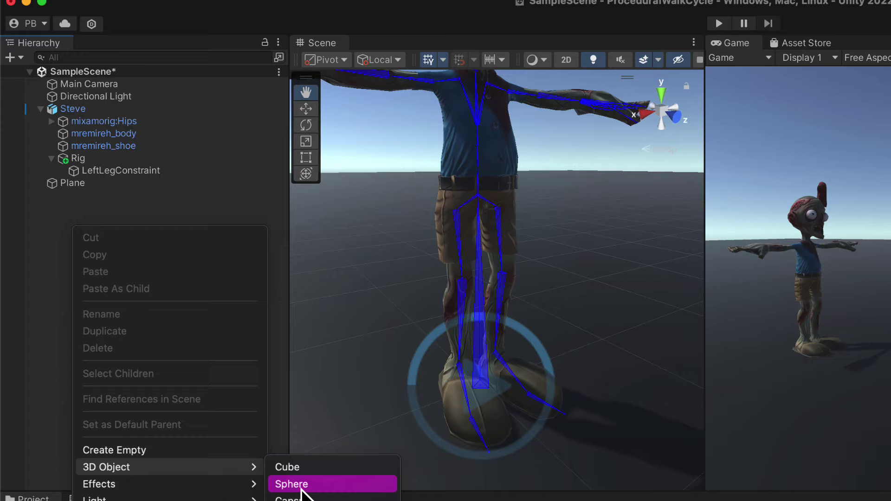
pyautogui.click(299, 484)
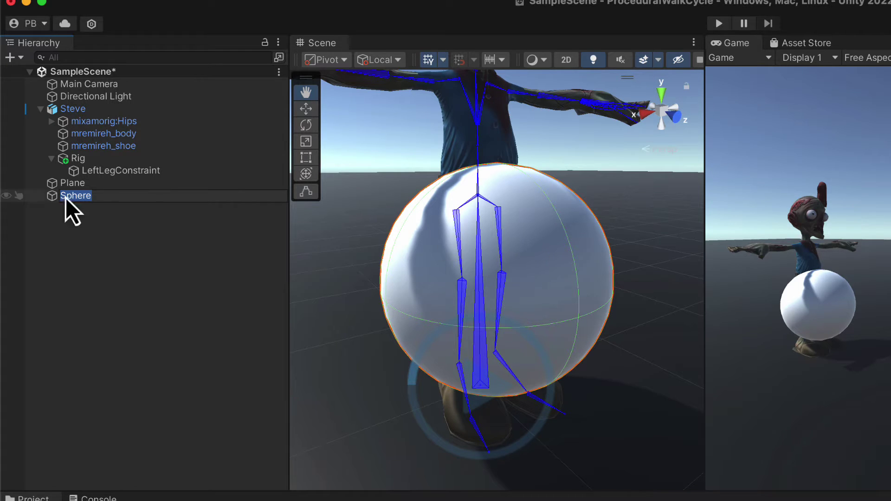
pyautogui.write('Left')
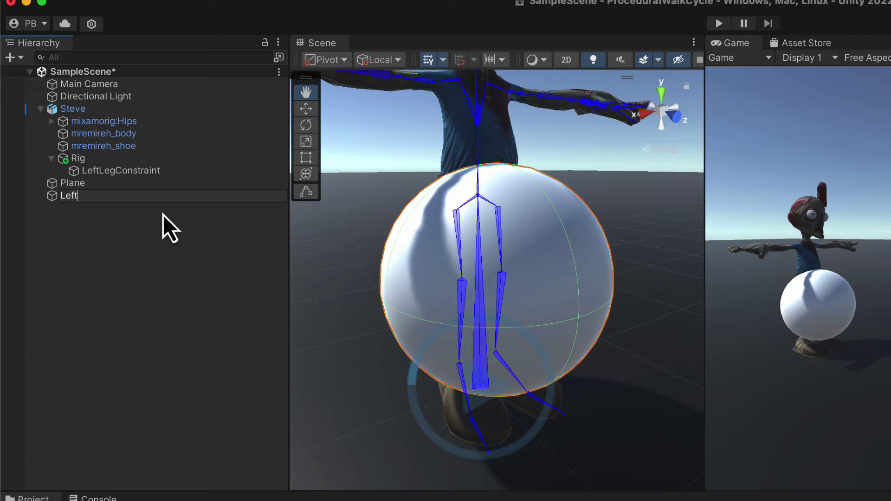
pyautogui.write('FootTarget')
pyautogui.click(162, 215)
pyautogui.click(111, 196)
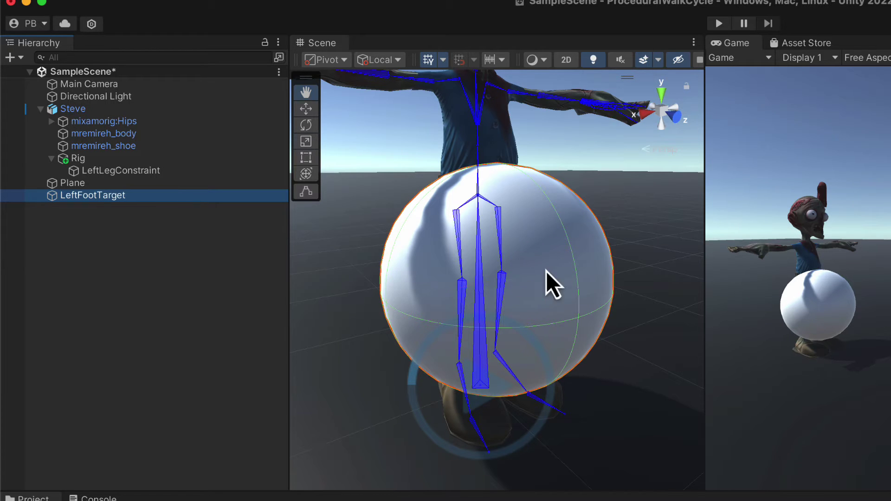
# Shrink the sphere to about 0.134 scale and move it forward along Z.
pyautogui.press('r')
pyautogui.moveTo(497, 282); pyautogui.dragTo(458, 319)
pyautogui.press('w')
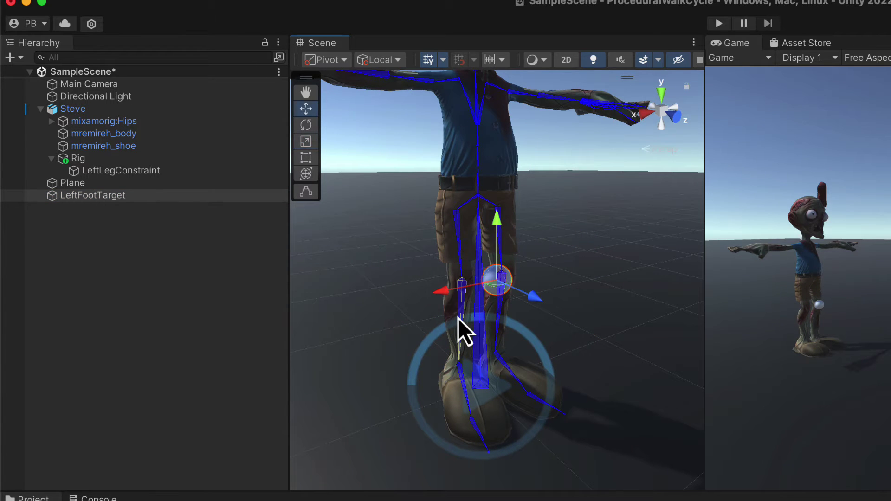
pyautogui.moveTo(536, 298); pyautogui.dragTo(625, 343)
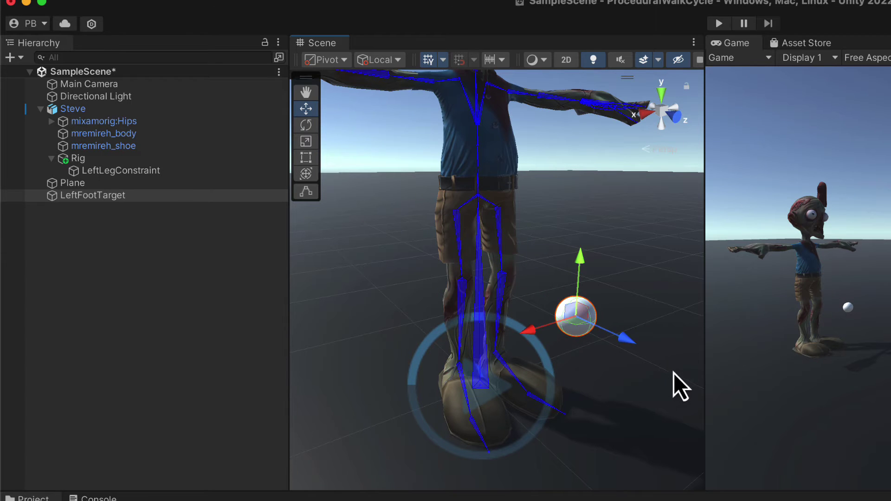
# Lower and slide the sphere to position -0.177, 0.494, 0.688 beside the left foot.
pyautogui.keyDown('alt'); pyautogui.moveTo(676, 383); pyautogui.dragTo(391, 324); pyautogui.keyUp('alt')
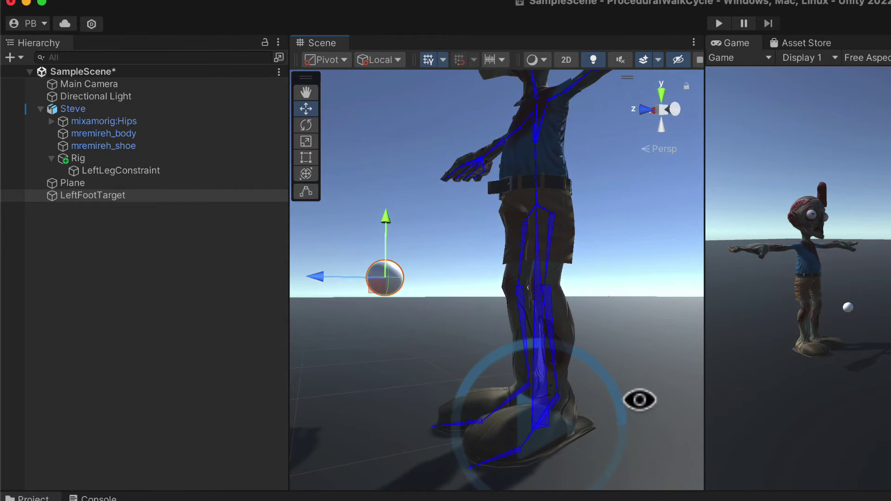
pyautogui.keyDown('alt'); pyautogui.moveTo(638, 399); pyautogui.dragTo(547, 462); pyautogui.keyUp('alt')
pyautogui.moveTo(419, 260); pyautogui.dragTo(521, 250)
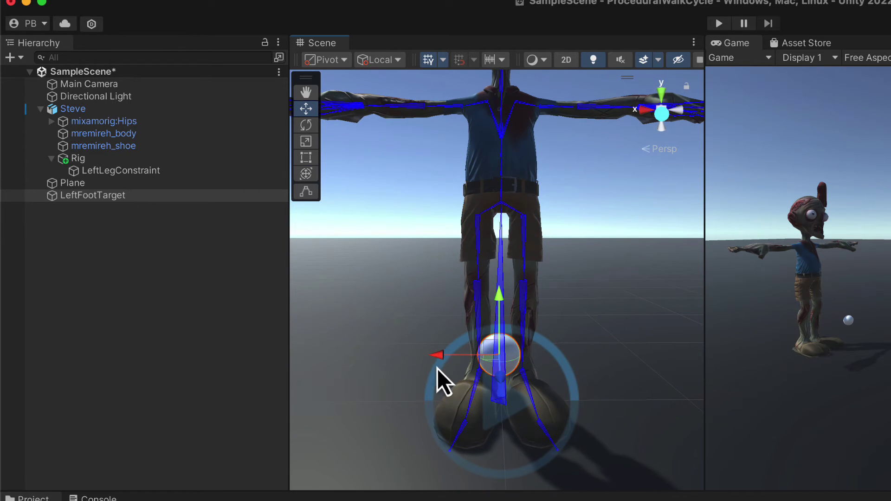
pyautogui.moveTo(436, 360); pyautogui.dragTo(494, 359)
pyautogui.keyDown('alt'); pyautogui.moveTo(407, 371); pyautogui.dragTo(608, 416); pyautogui.keyUp('alt')
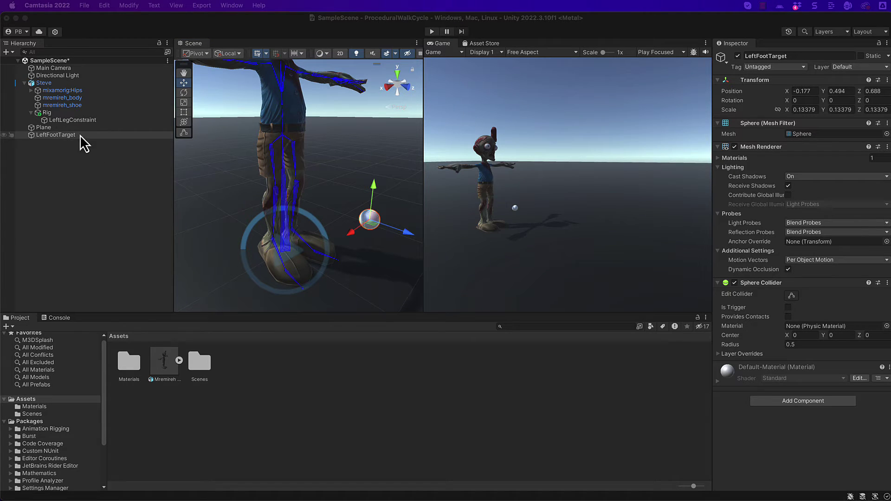
# Add a Two Bone IK Constraint component to LeftLegConstraint by searching 'IK'.
pyautogui.click(61, 120)
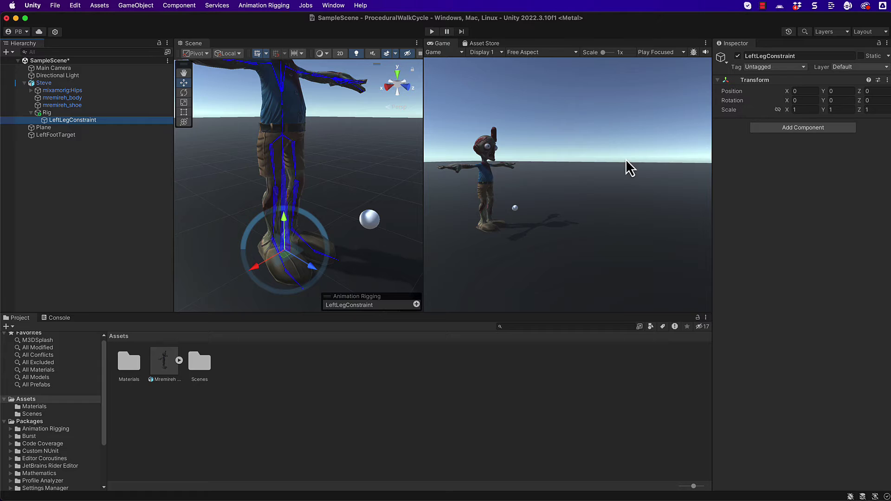
pyautogui.click(803, 127)
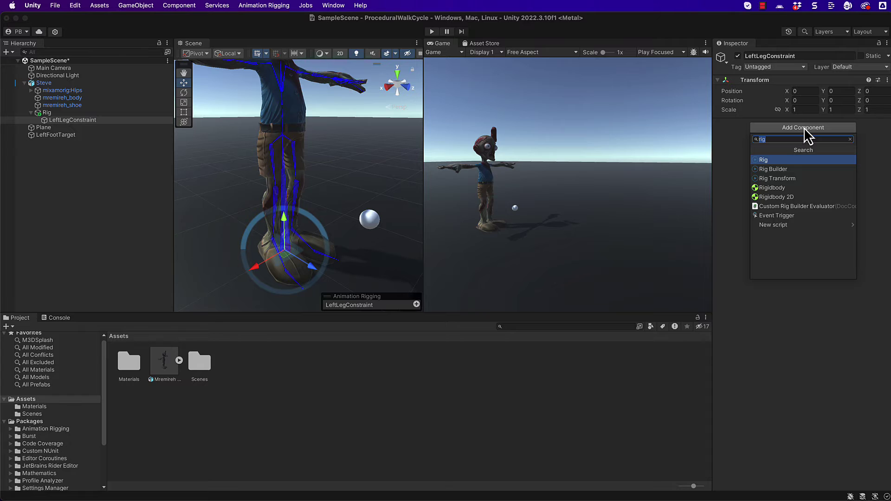
pyautogui.write('IK')
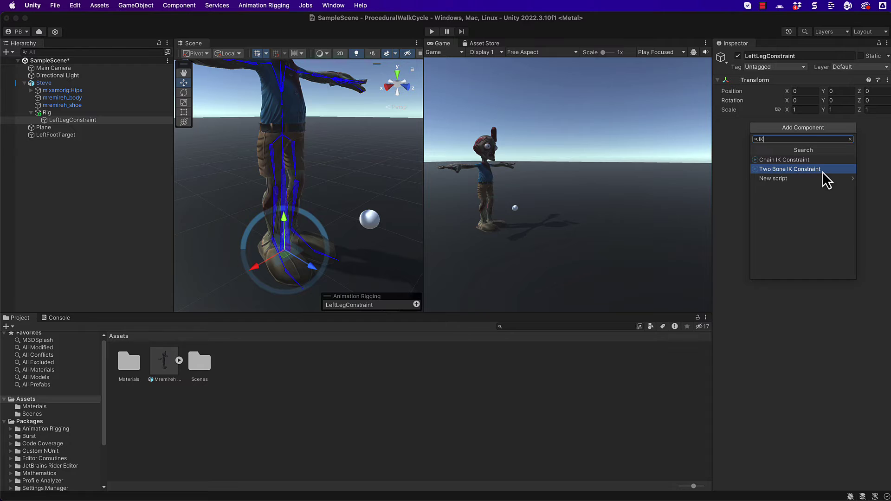
pyautogui.click(791, 168)
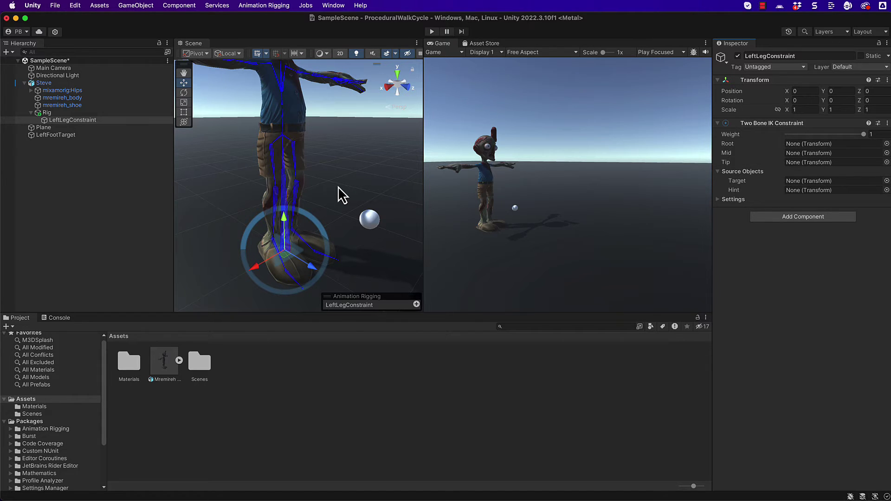
# Locate the left thigh and knee bones from the Scene view, then reselect LeftLegConstraint.
pyautogui.click(293, 149)
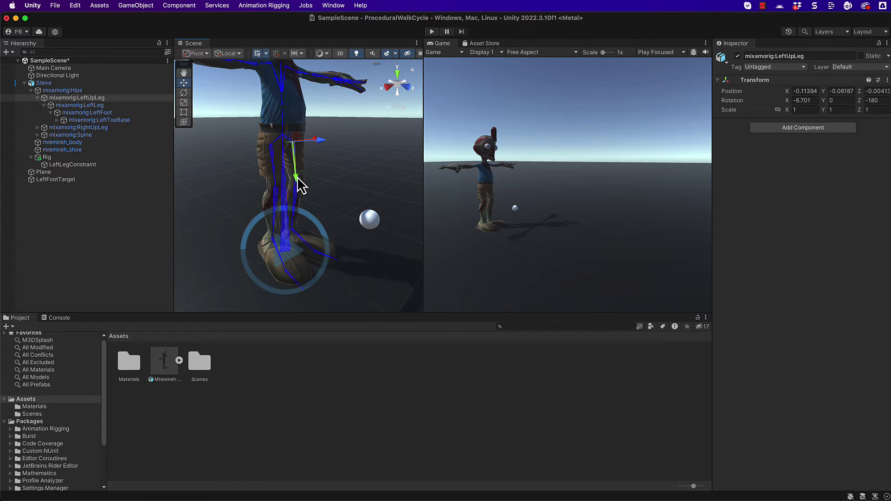
pyautogui.click(297, 197)
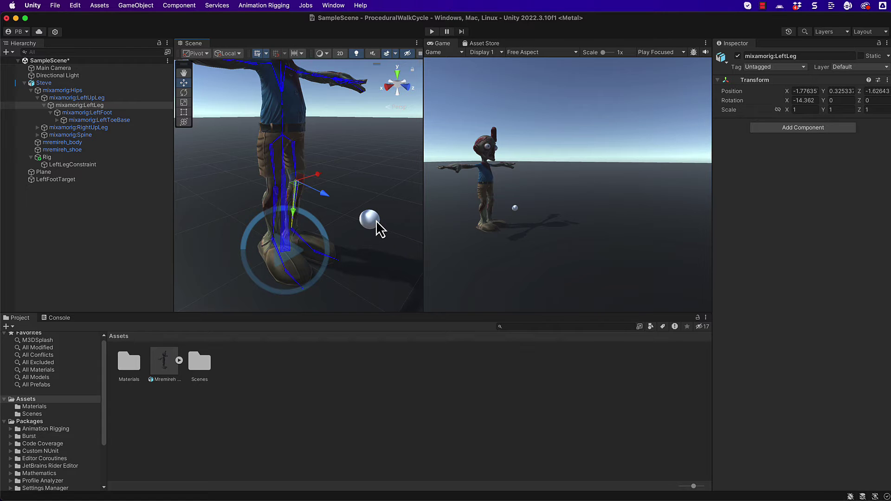
pyautogui.click(69, 165)
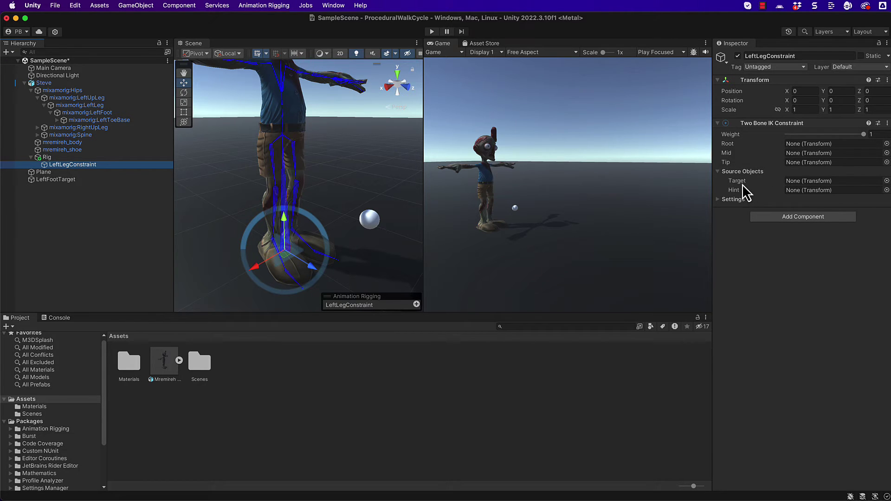
# Assign LeftFootTarget as the Two Bone IK target, then select the mixamorig:LeftUpLeg bone.
pyautogui.moveTo(742, 184)
pyautogui.moveTo(44, 180); pyautogui.dragTo(809, 179)
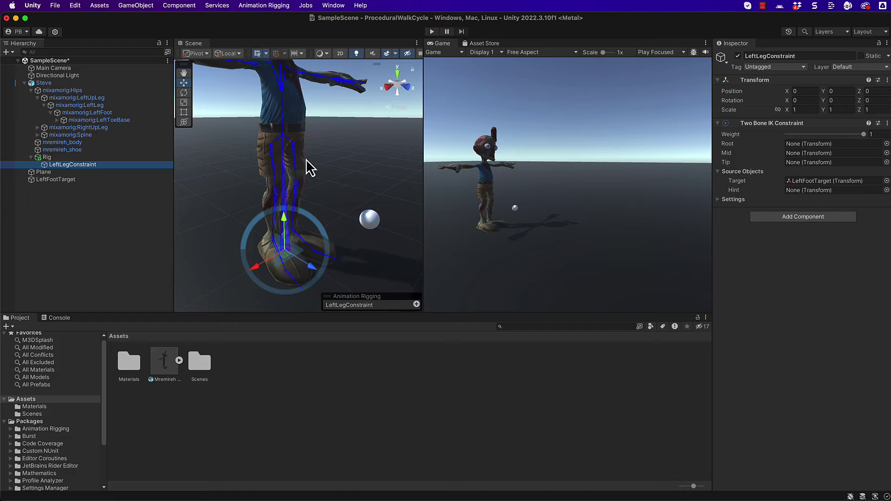
pyautogui.click(293, 153)
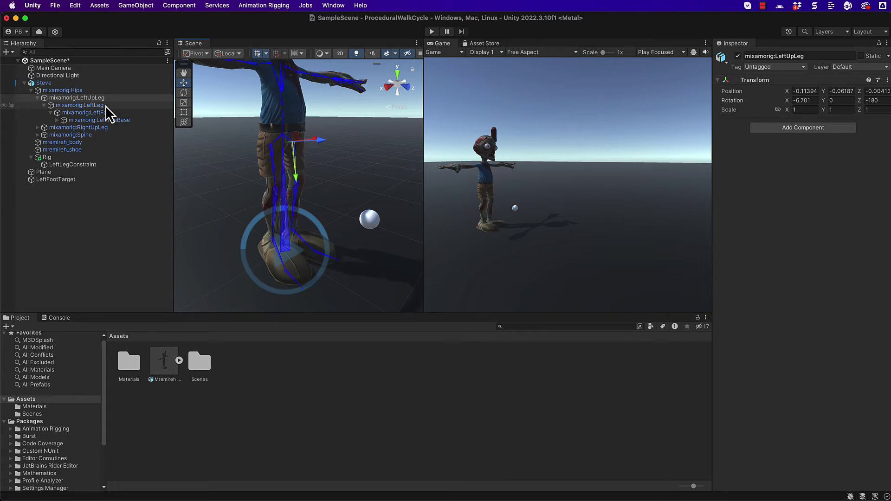
# Assign mixamorig:LeftUpLeg, LeftLeg and LeftFoot as LeftLegConstraint's Root, Mid and Tip bones.
pyautogui.click(298, 198)
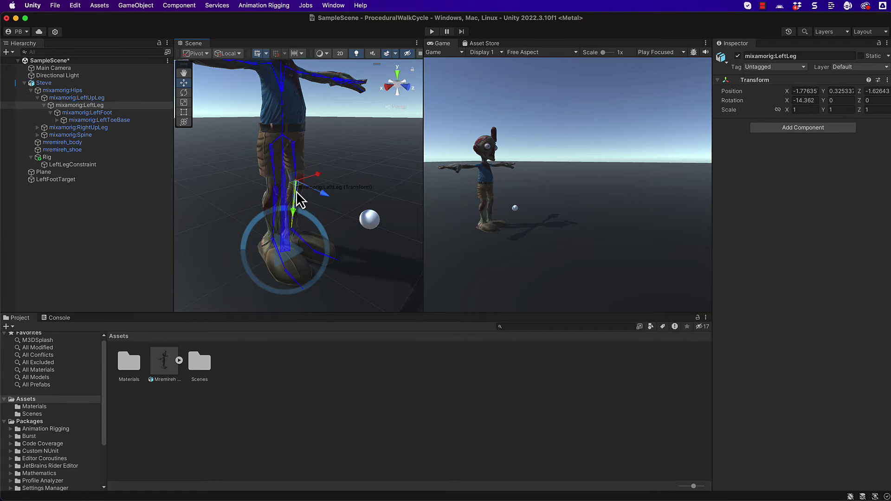
pyautogui.click(98, 113)
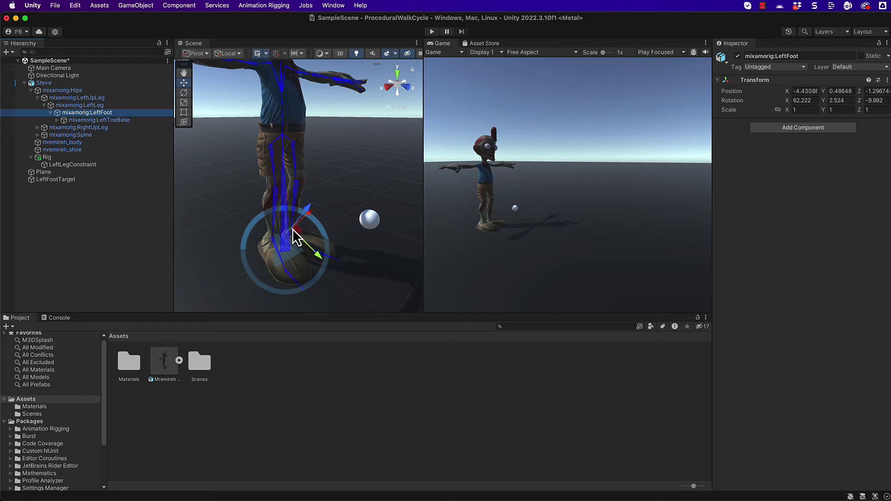
pyautogui.click(80, 165)
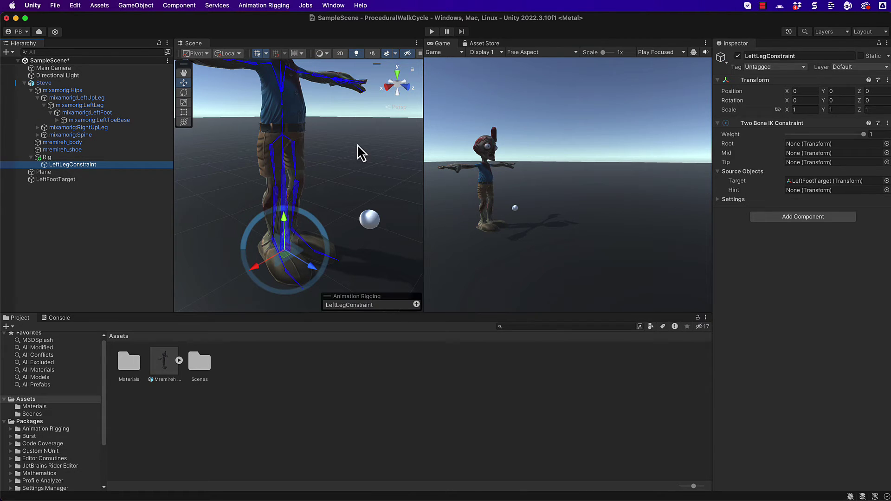
pyautogui.moveTo(76, 98); pyautogui.dragTo(803, 143)
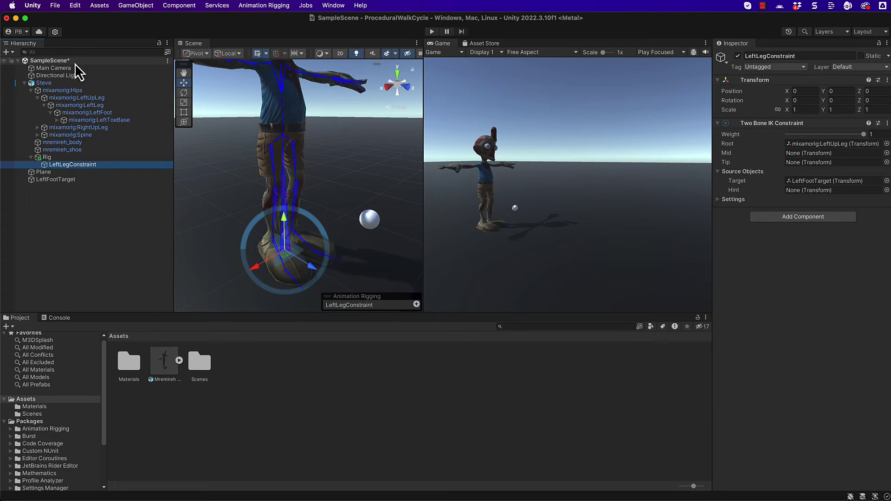
pyautogui.moveTo(76, 106); pyautogui.dragTo(810, 156)
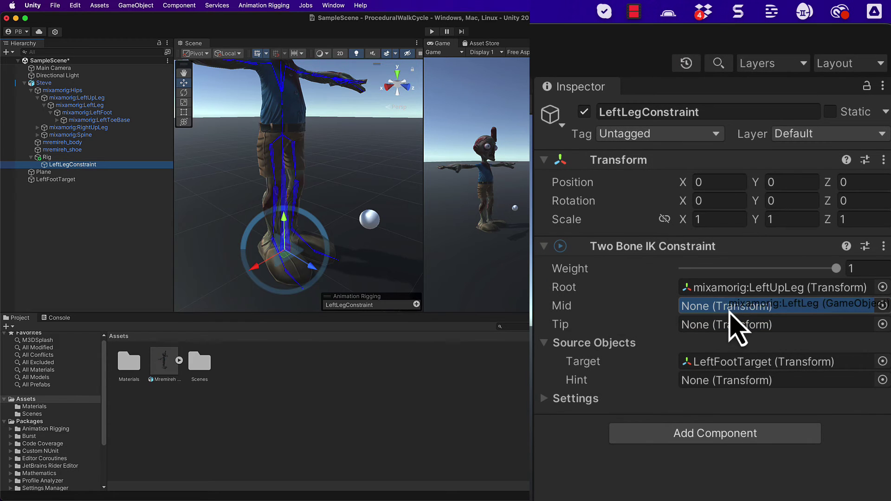
pyautogui.moveTo(729, 310); pyautogui.dragTo(730, 311)
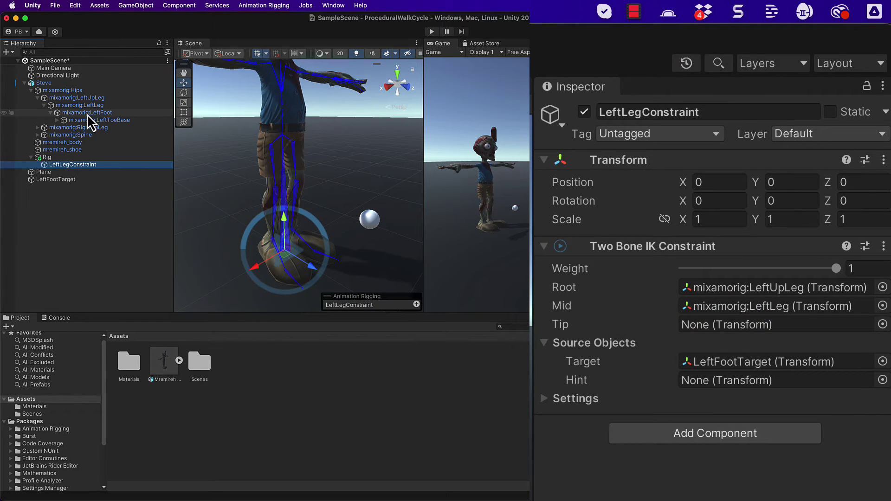
pyautogui.moveTo(75, 113); pyautogui.dragTo(734, 325)
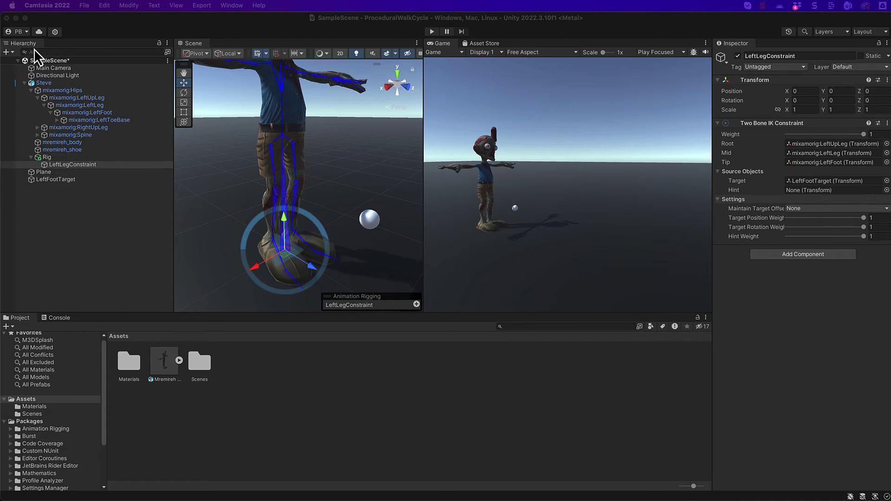
# Rename the Rig object under Steve to 'WalkingRig' and reselect it.
pyautogui.click(49, 157)
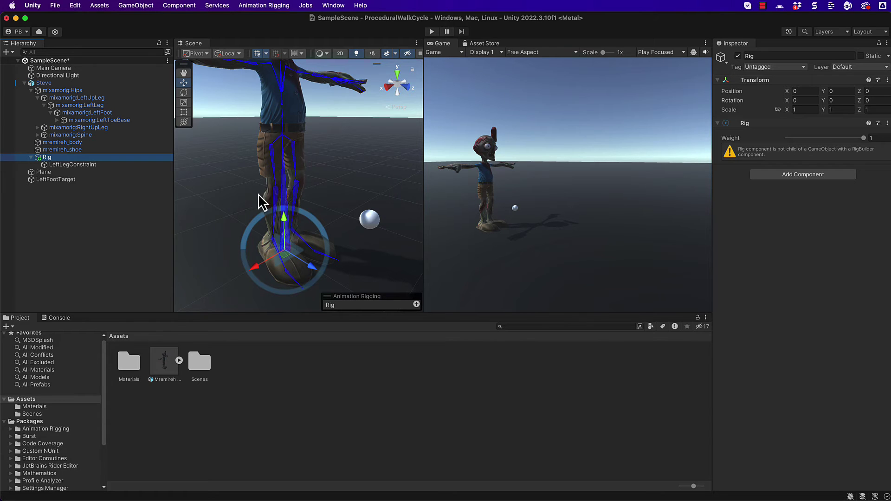
pyautogui.click(48, 157)
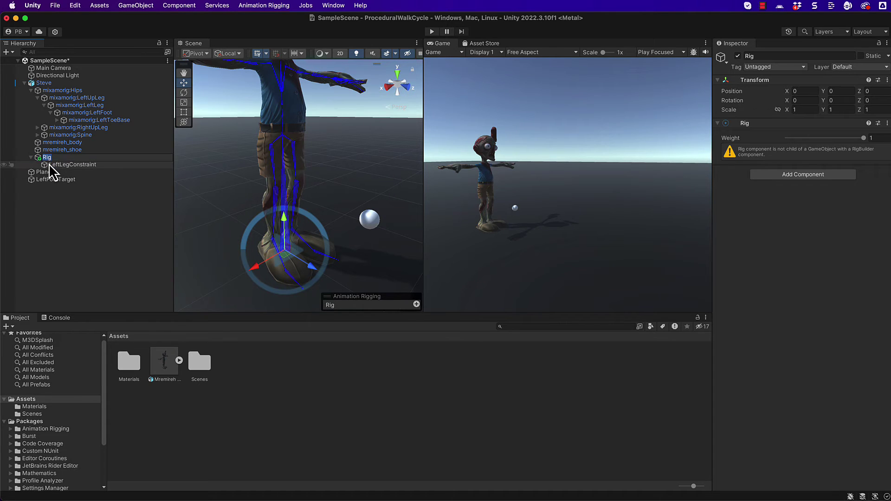
pyautogui.press('Left')
pyautogui.write('Walin')
pyautogui.press('BackSpace')
pyautogui.press('BackSpace')
pyautogui.write('king')
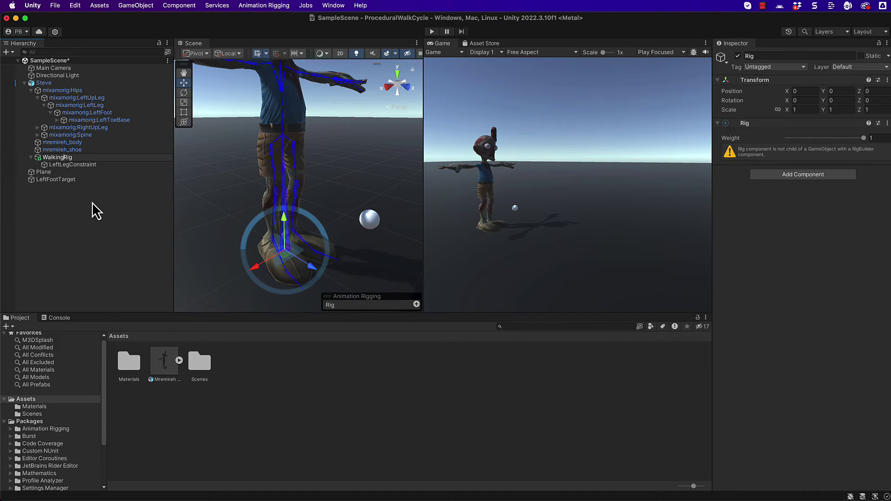
pyautogui.click(92, 202)
pyautogui.click(64, 157)
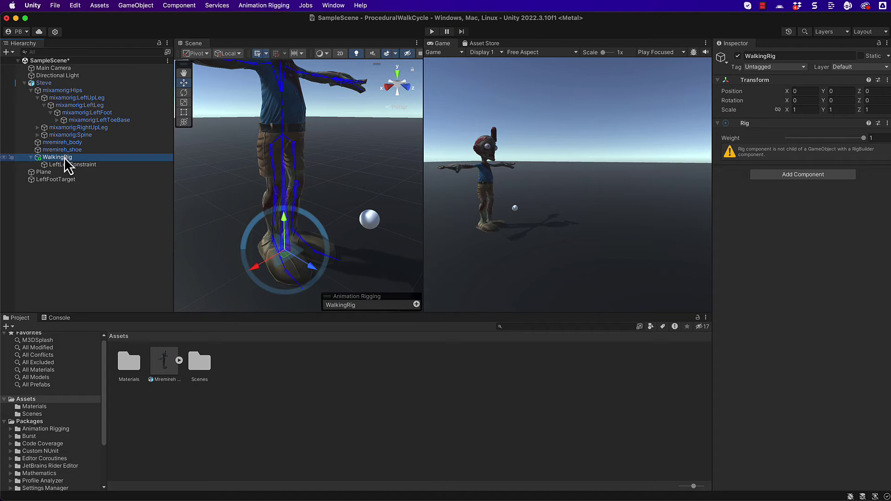
# Add a Rig Builder component to Steve and set WalkingRig as its rig layer.
pyautogui.click(47, 84)
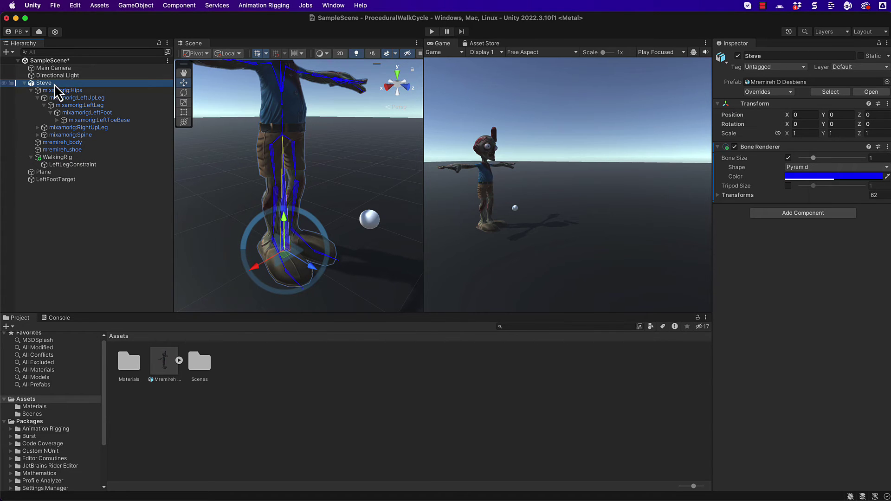
pyautogui.click(24, 82)
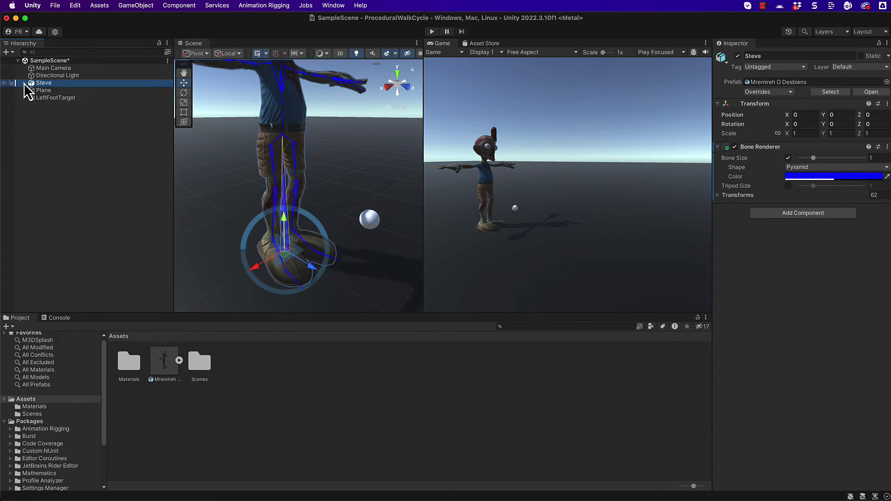
pyautogui.click(24, 82)
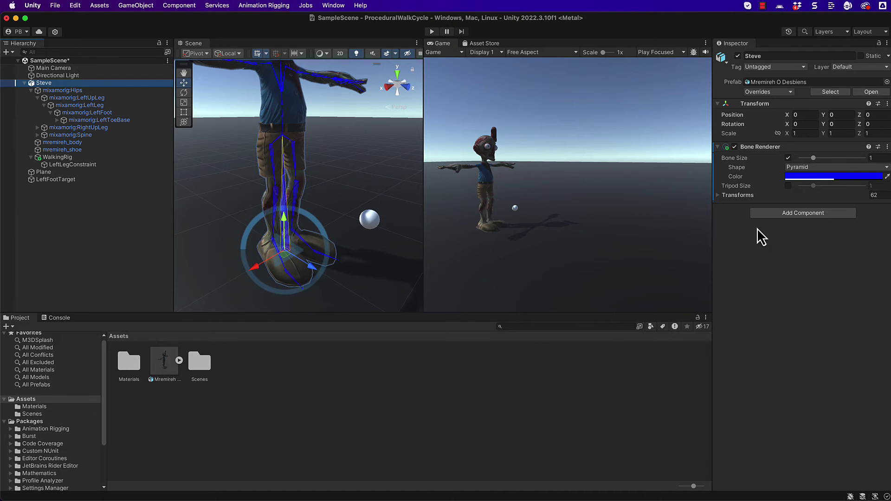
pyautogui.click(810, 213)
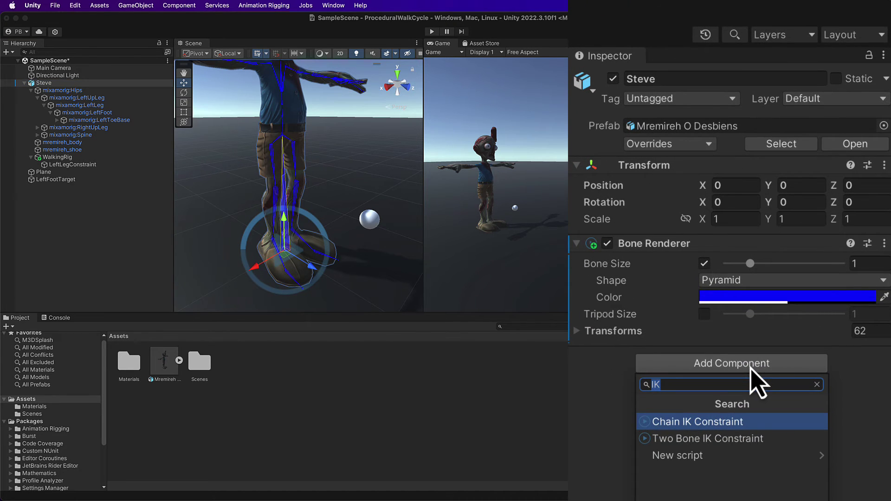
pyautogui.write('Rig')
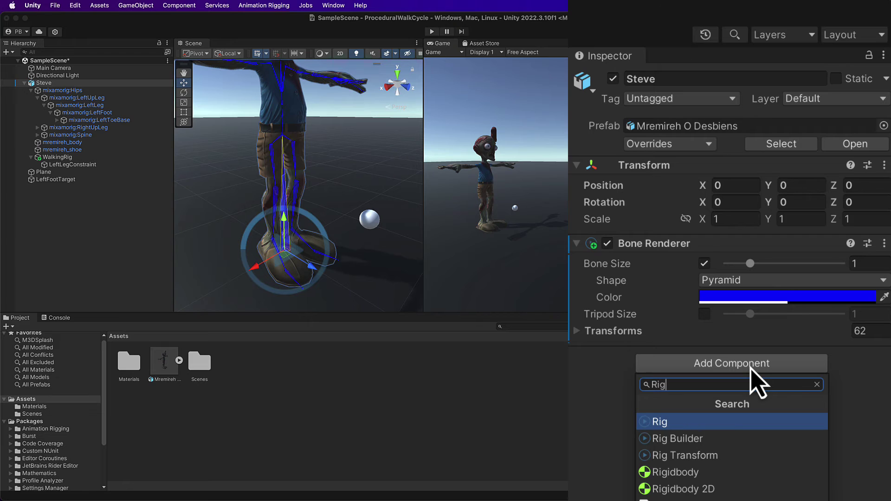
pyautogui.click(691, 438)
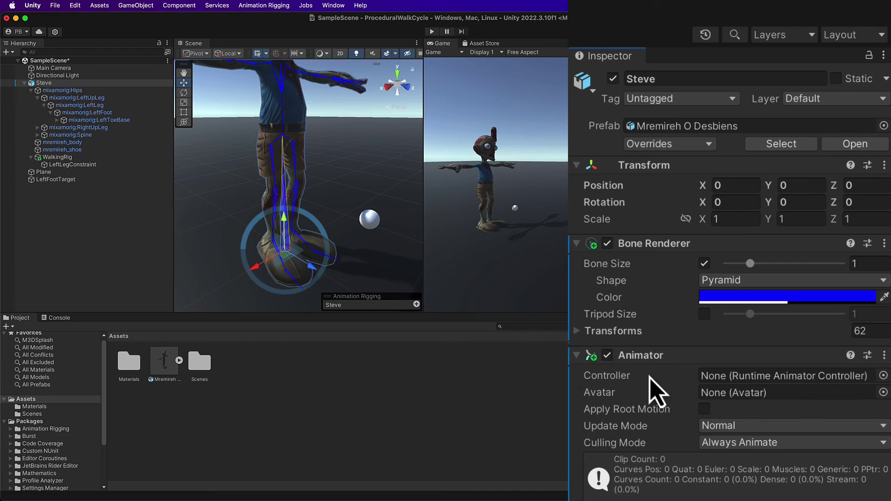
pyautogui.click(576, 357)
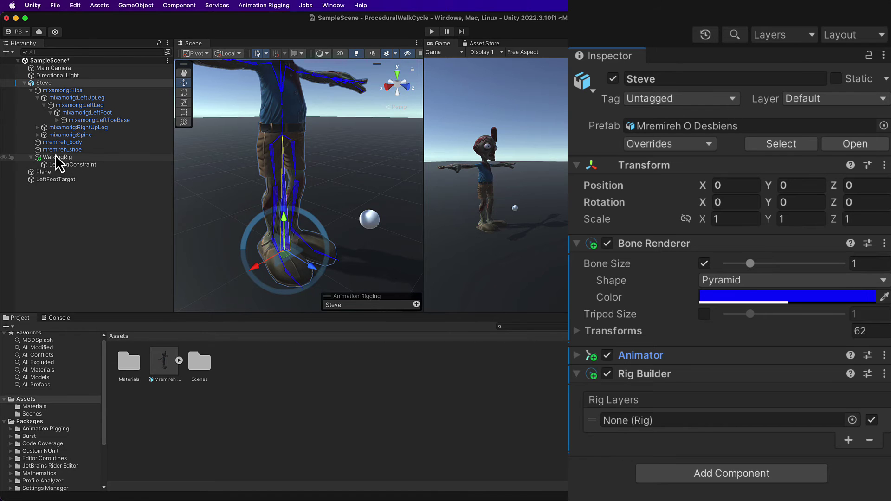
pyautogui.moveTo(58, 157); pyautogui.dragTo(661, 426)
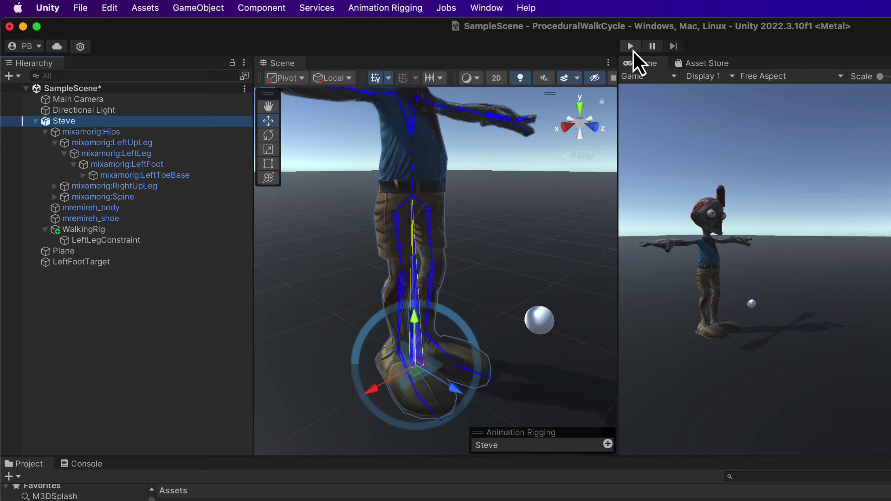
# Enter Play mode to watch Steve's left leg reach for the LeftFootTarget sphere.
pyautogui.click(632, 48)
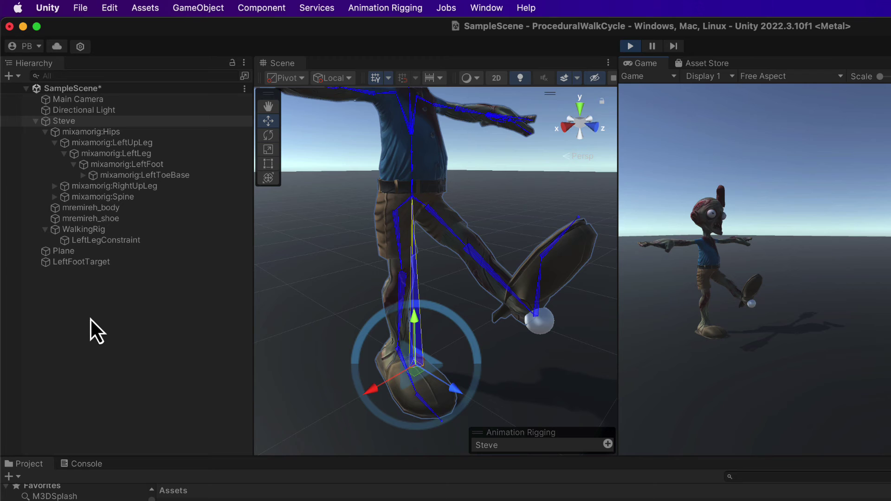
# Drag LeftFootTarget around during Play mode so the left leg follows, then stop playing.
pyautogui.click(85, 266)
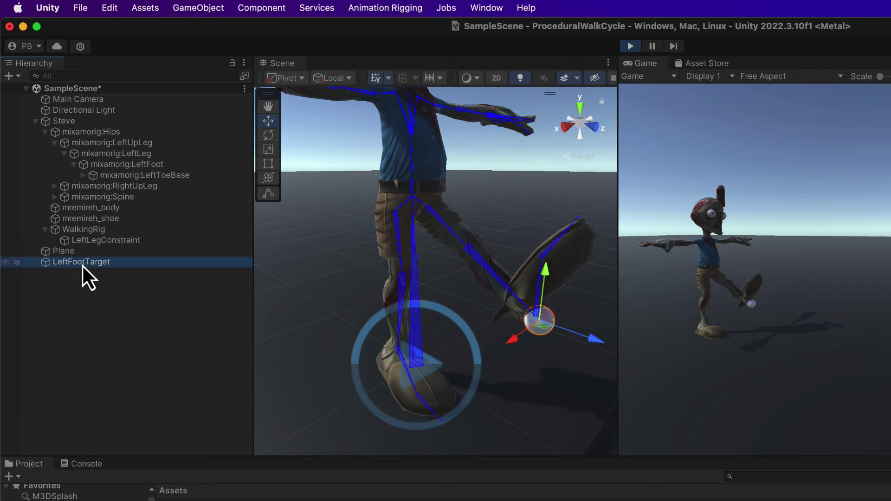
pyautogui.moveTo(586, 346); pyautogui.dragTo(580, 371)
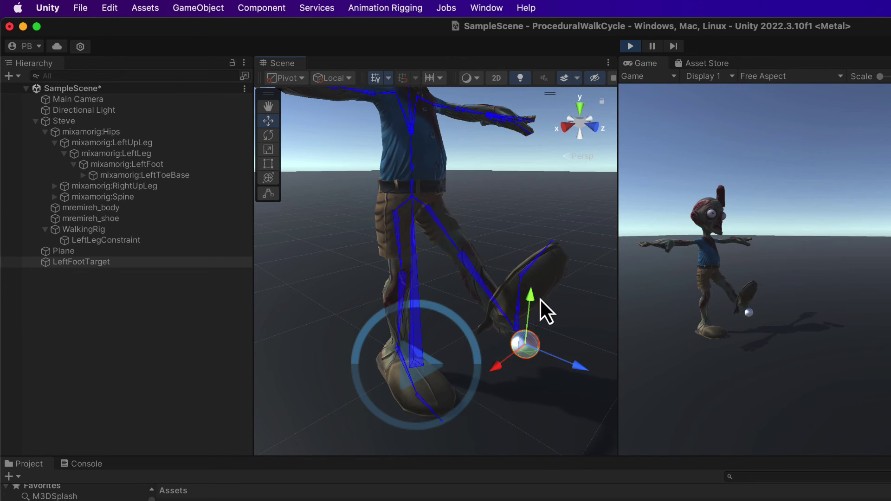
pyautogui.moveTo(539, 301); pyautogui.dragTo(527, 268)
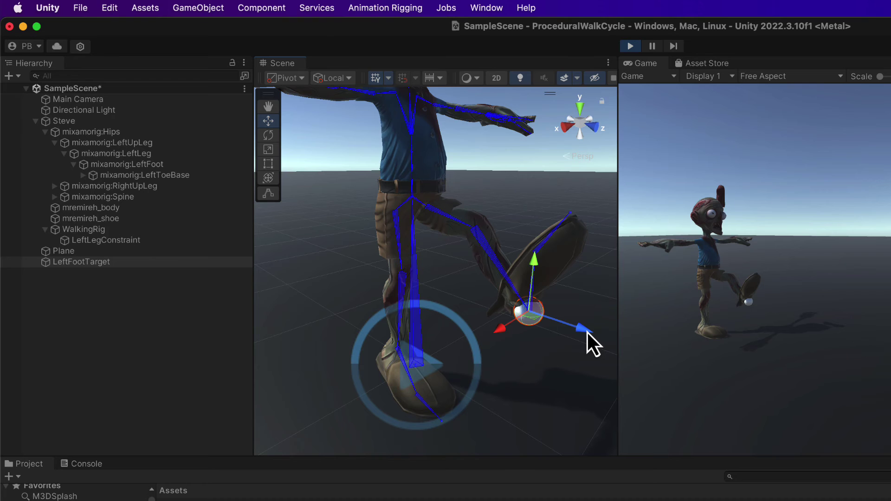
pyautogui.moveTo(586, 330); pyautogui.dragTo(540, 346)
pyautogui.moveTo(510, 258); pyautogui.dragTo(516, 291)
pyautogui.moveTo(550, 362)
pyautogui.mouseDown()
pyautogui.moveTo(492, 351)
pyautogui.moveTo(552, 364)
pyautogui.mouseUp()
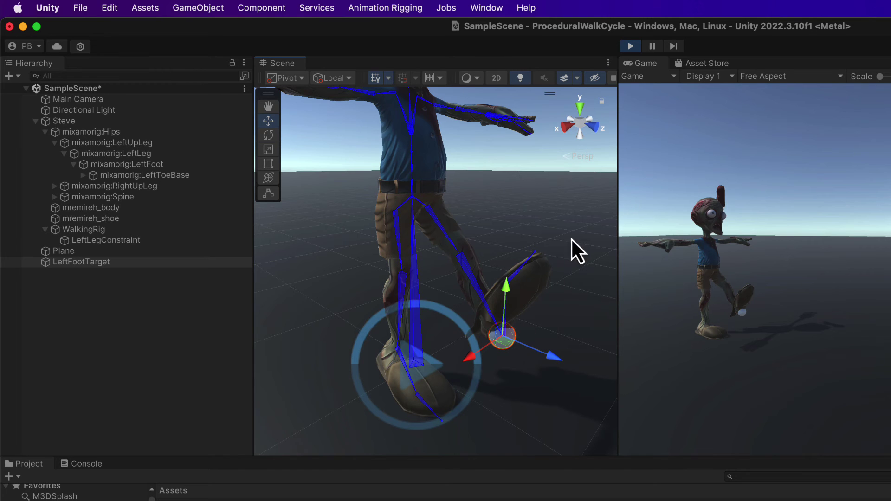
pyautogui.moveTo(508, 289)
pyautogui.mouseDown()
pyautogui.moveTo(509, 265)
pyautogui.moveTo(511, 274)
pyautogui.mouseUp()
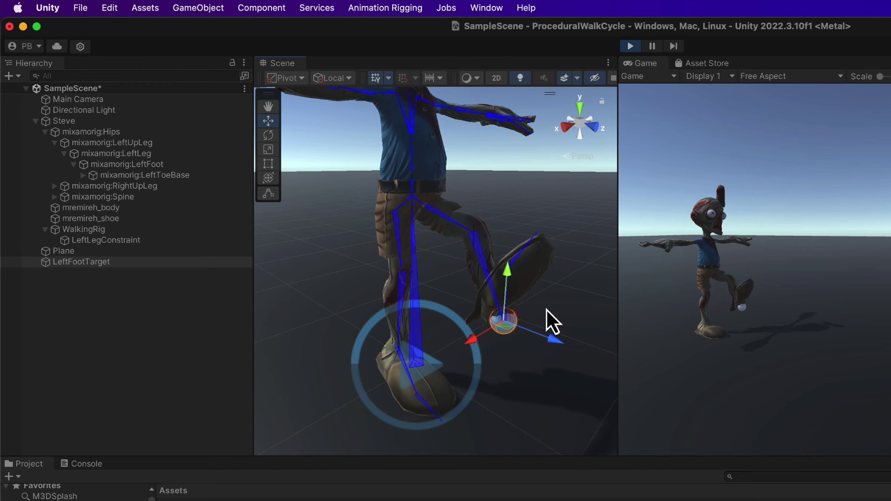
pyautogui.moveTo(558, 341); pyautogui.dragTo(466, 323)
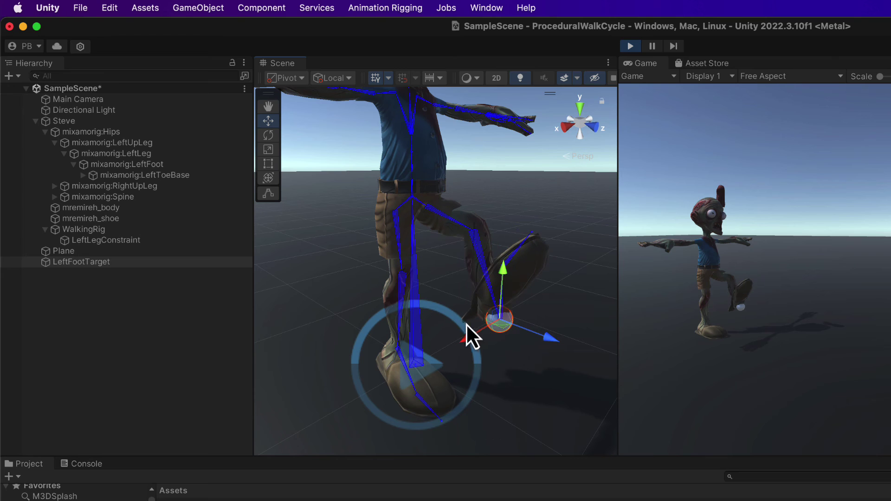
pyautogui.click(629, 48)
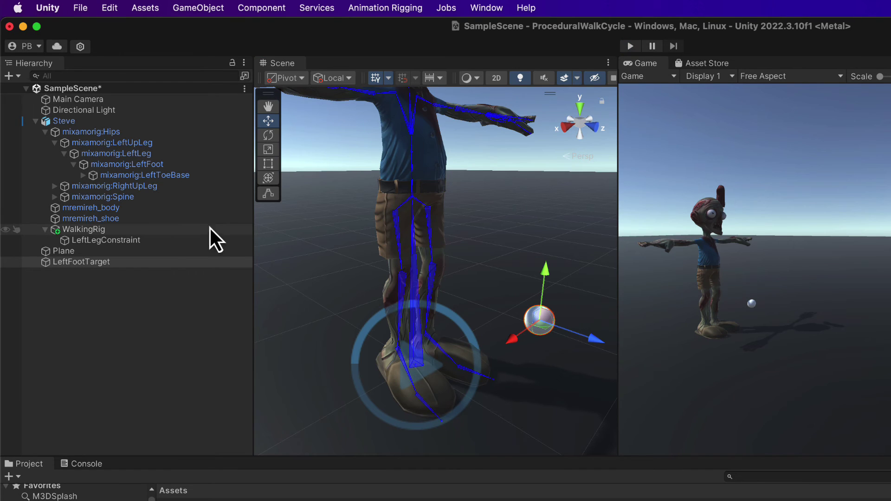
# Set LeftLegConstraint's Maintain Target Offset to Rotation.
pyautogui.click(96, 240)
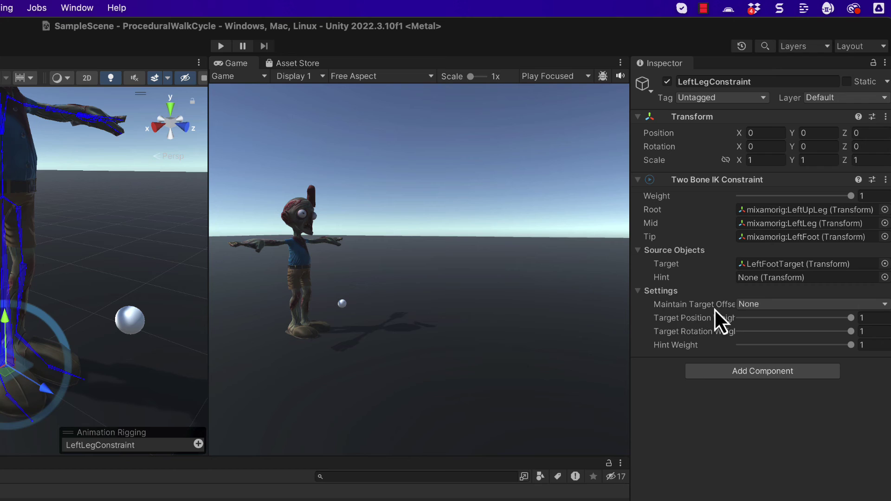
pyautogui.click(787, 305)
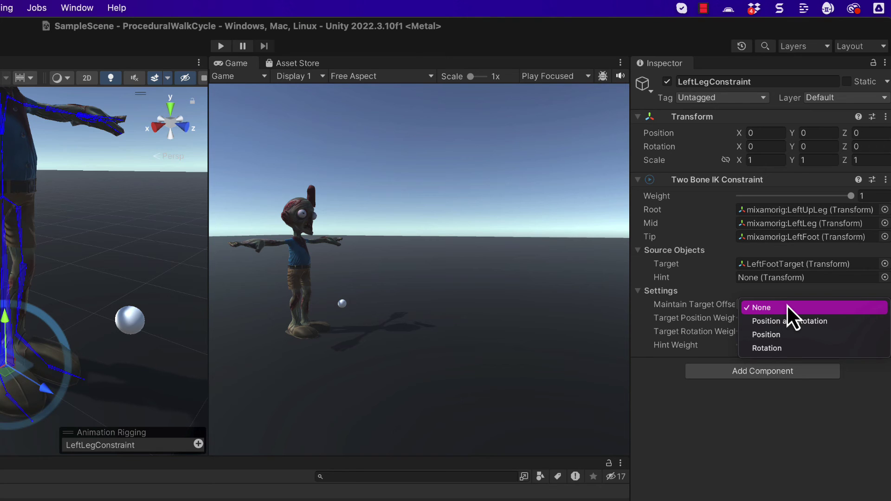
pyautogui.click(776, 349)
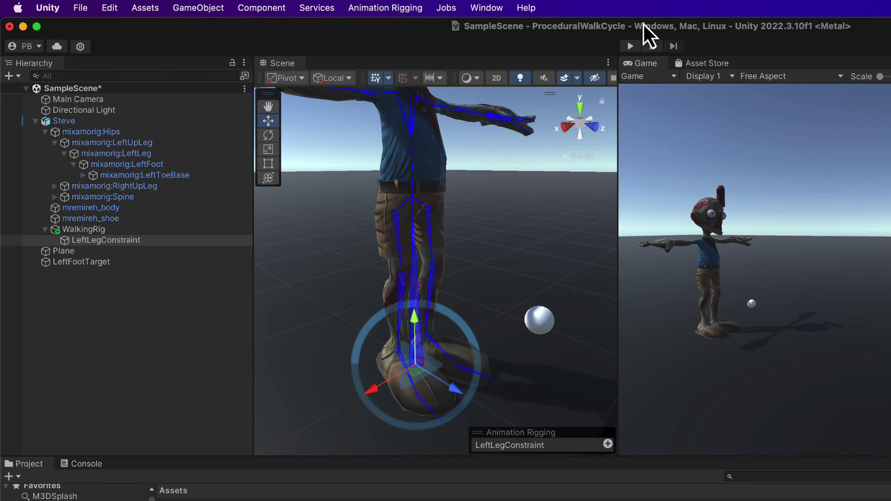
# Start Play mode and move LeftFootTarget back, up and sideways to check the leg follows.
pyautogui.click(631, 46)
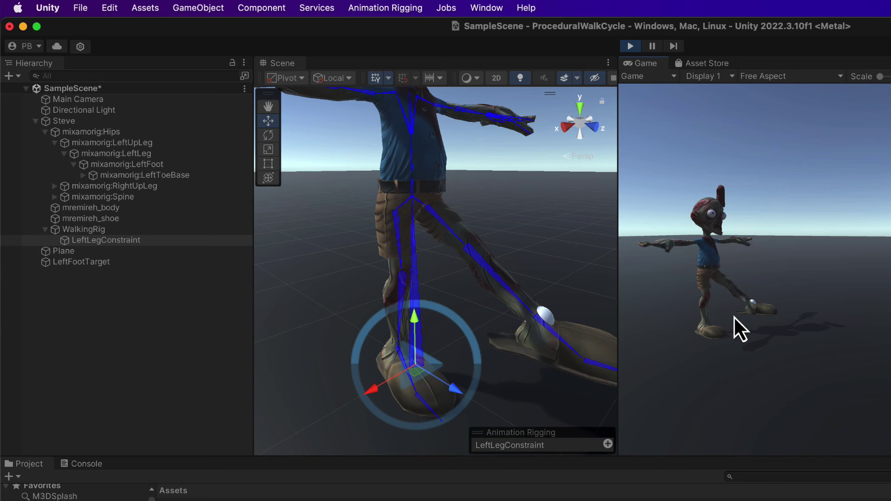
pyautogui.click(79, 264)
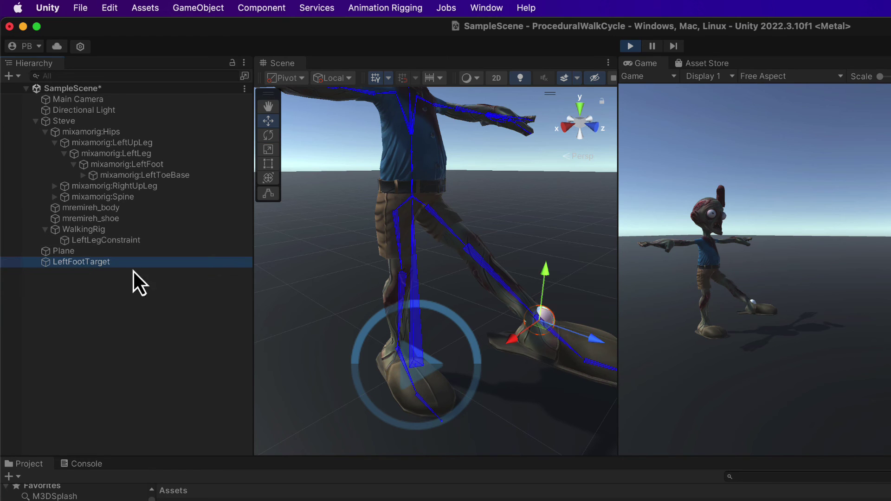
pyautogui.moveTo(598, 341); pyautogui.dragTo(495, 324)
pyautogui.moveTo(483, 250)
pyautogui.mouseDown()
pyautogui.moveTo(483, 222)
pyautogui.moveTo(482, 251)
pyautogui.mouseUp()
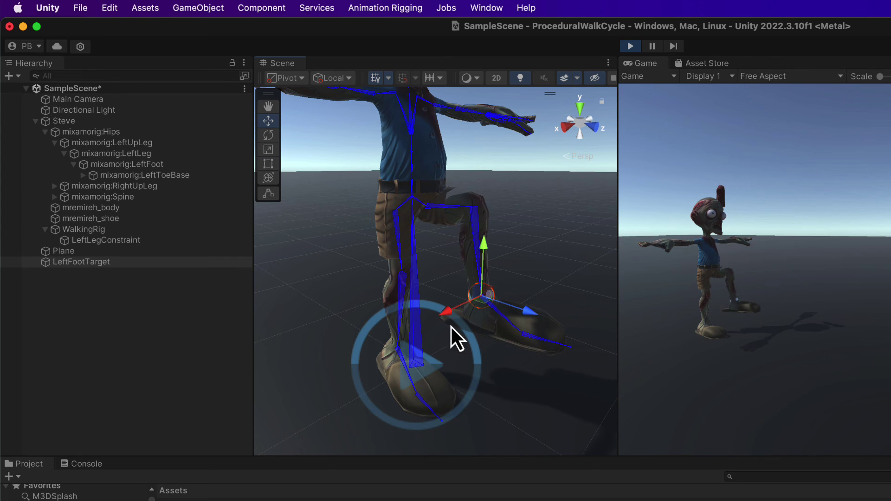
pyautogui.moveTo(450, 314)
pyautogui.mouseDown()
pyautogui.moveTo(545, 255)
pyautogui.moveTo(459, 305)
pyautogui.mouseUp()
pyautogui.keyDown('alt'); pyautogui.moveTo(588, 371); pyautogui.dragTo(463, 342); pyautogui.keyUp('alt')
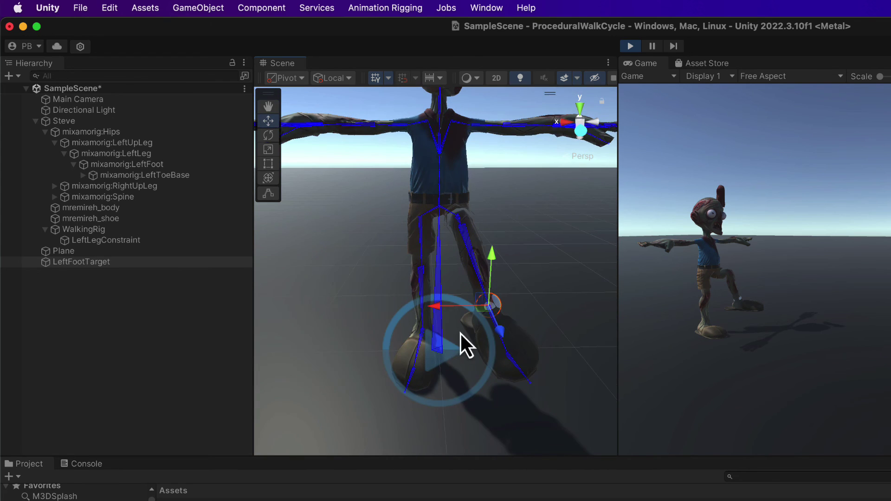
# Move LeftFootTarget to lift the left foot high, bring it under the body and swing the leg forward.
pyautogui.keyDown('alt'); pyautogui.moveTo(543, 377); pyautogui.dragTo(497, 362); pyautogui.keyUp('alt')
pyautogui.moveTo(427, 302); pyautogui.dragTo(449, 338)
pyautogui.keyDown('alt'); pyautogui.moveTo(388, 351); pyautogui.dragTo(586, 324); pyautogui.keyUp('alt')
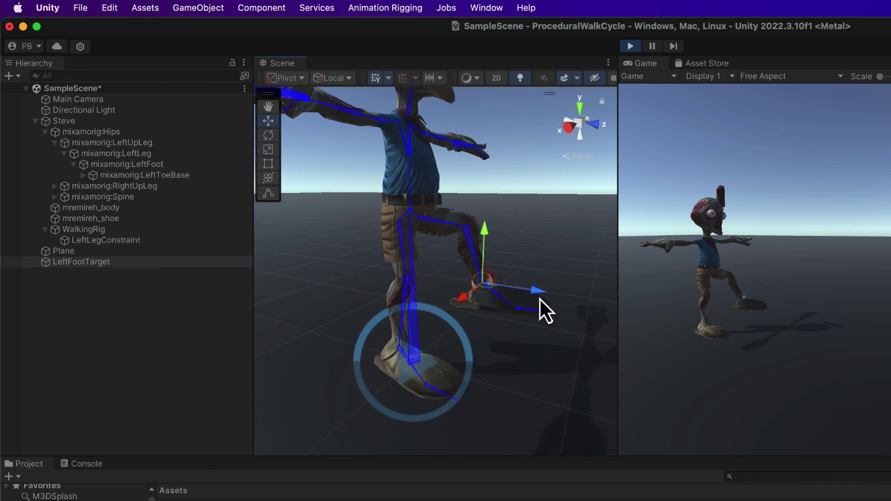
pyautogui.moveTo(538, 297); pyautogui.dragTo(400, 294)
pyautogui.keyDown('alt'); pyautogui.moveTo(541, 318); pyautogui.dragTo(570, 273); pyautogui.keyUp('alt')
pyautogui.moveTo(591, 222); pyautogui.dragTo(557, 263)
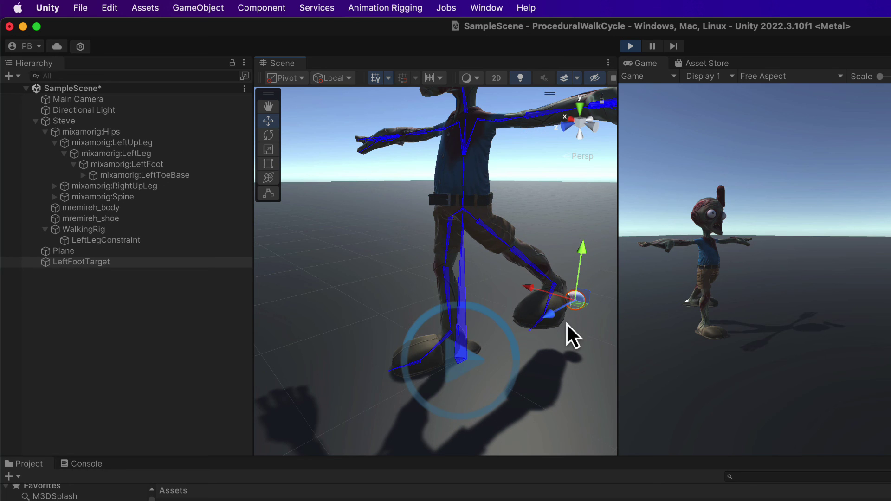
pyautogui.moveTo(551, 319); pyautogui.dragTo(429, 363)
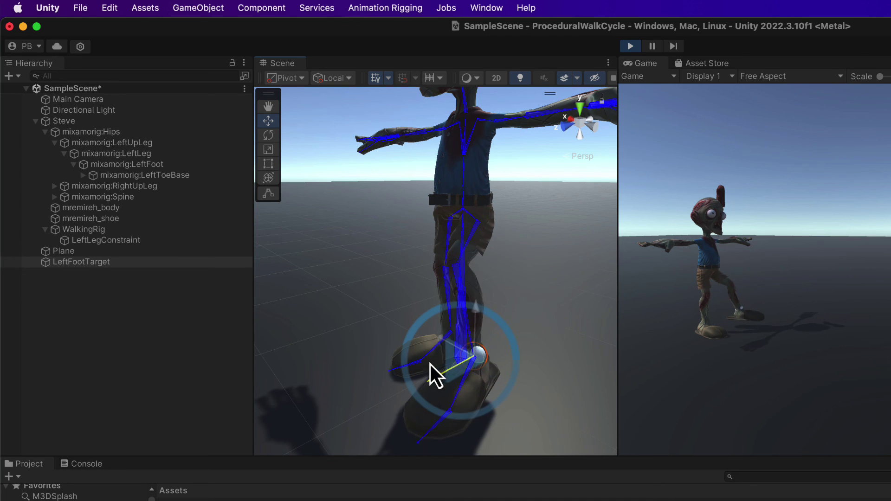
pyautogui.moveTo(480, 311); pyautogui.dragTo(464, 236)
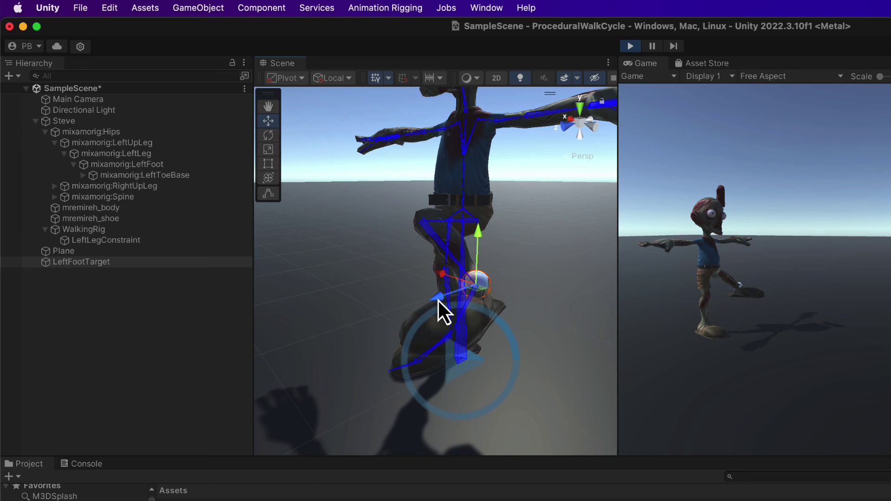
pyautogui.moveTo(438, 300); pyautogui.dragTo(385, 360)
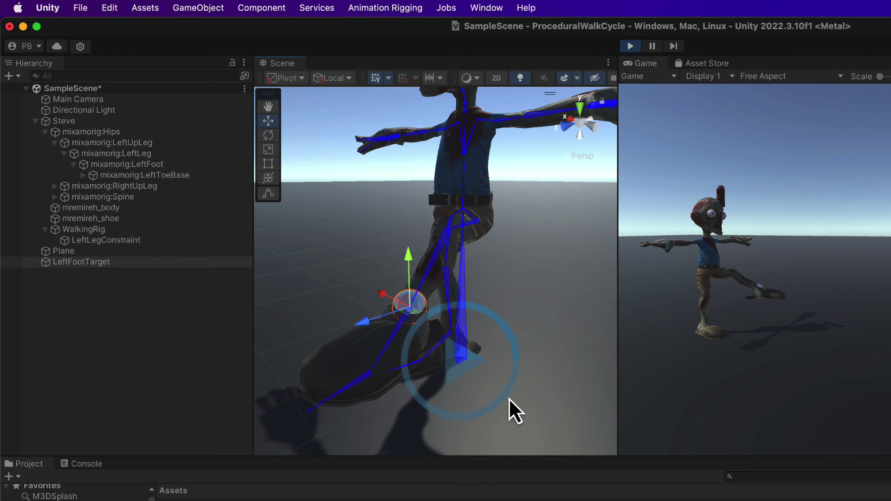
pyautogui.keyDown('alt'); pyautogui.moveTo(446, 402); pyautogui.dragTo(668, 394); pyautogui.keyUp('alt')
# Stop Play mode, rename the duplicated target to RightFootTarget and move it to the right foot.
pyautogui.click(630, 46)
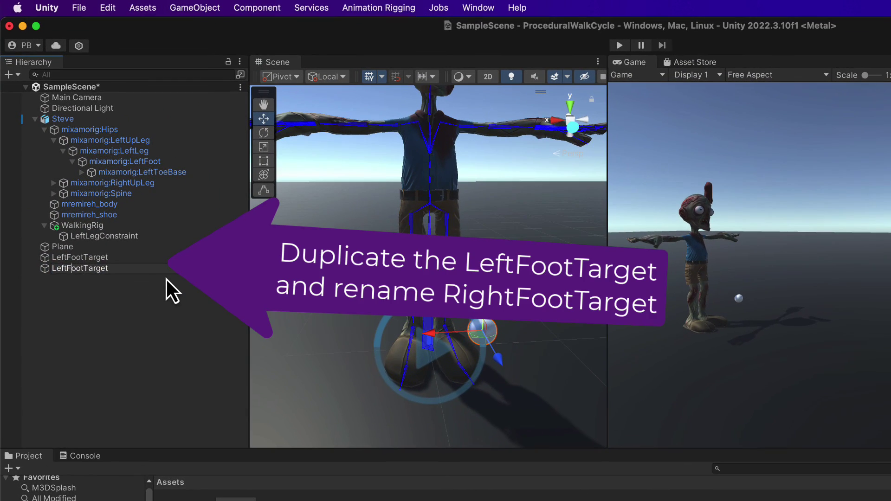
pyautogui.press('BackSpace')
pyautogui.press('BackSpace')
pyautogui.press('BackSpace')
pyautogui.press('BackSpace')
pyautogui.write('Right')
pyautogui.press('Return')
pyautogui.moveTo(429, 333); pyautogui.dragTo(326, 340)
# Duplicate LeftLegConstraint as RightLegConstraint and link the right leg bones to it.
pyautogui.click(94, 227)
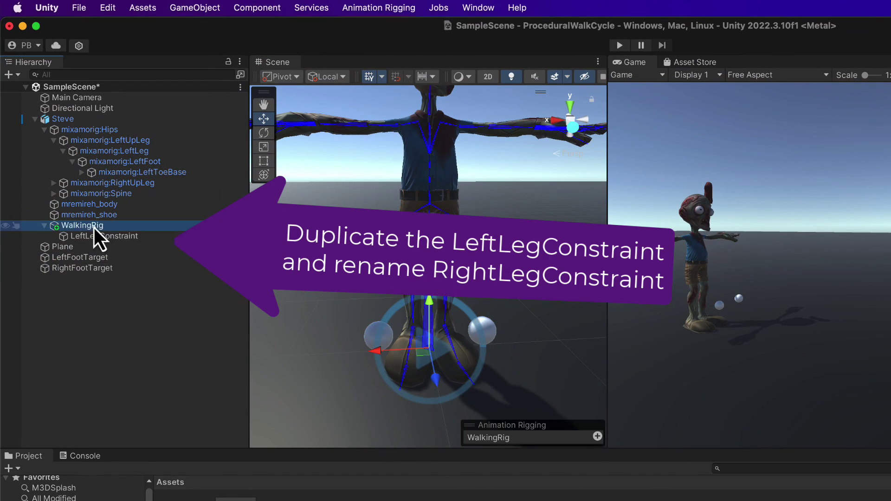
pyautogui.click(97, 236)
pyautogui.press('super+d')
pyautogui.press('Return')
pyautogui.press('Right')
pyautogui.press('BackSpace')
pyautogui.press('BackSpace')
pyautogui.press('BackSpace')
pyautogui.press('BackSpace')
pyautogui.press('Up')
pyautogui.press('Delete')
pyautogui.press('Delete')
pyautogui.press('Delete')
pyautogui.press('Delete')
pyautogui.write('Right')
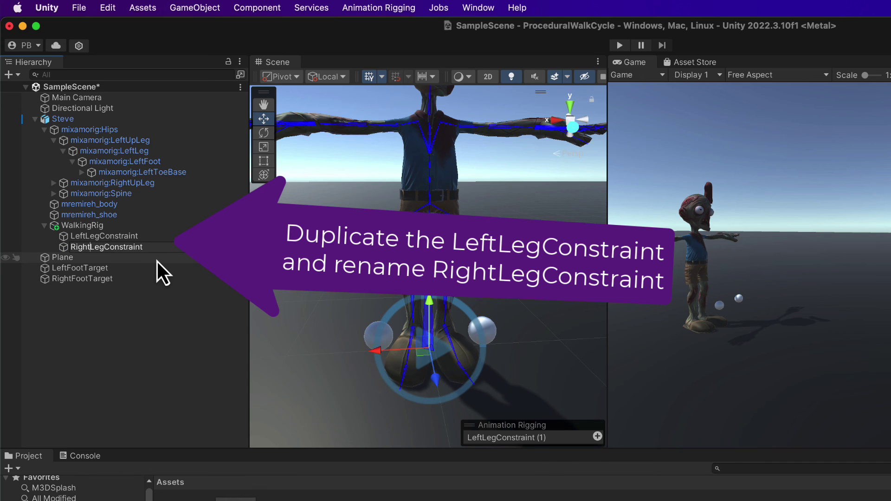
pyautogui.press('Return')
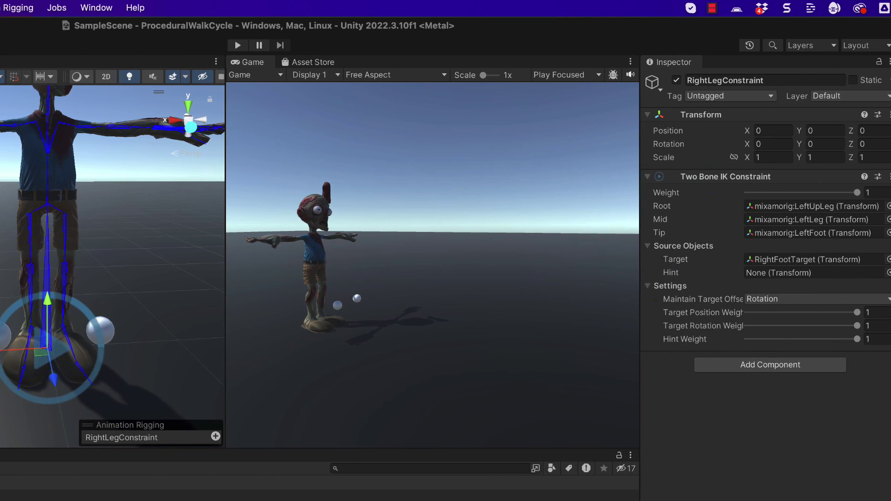
pyautogui.moveTo(47, 229); pyautogui.dragTo(812, 232)
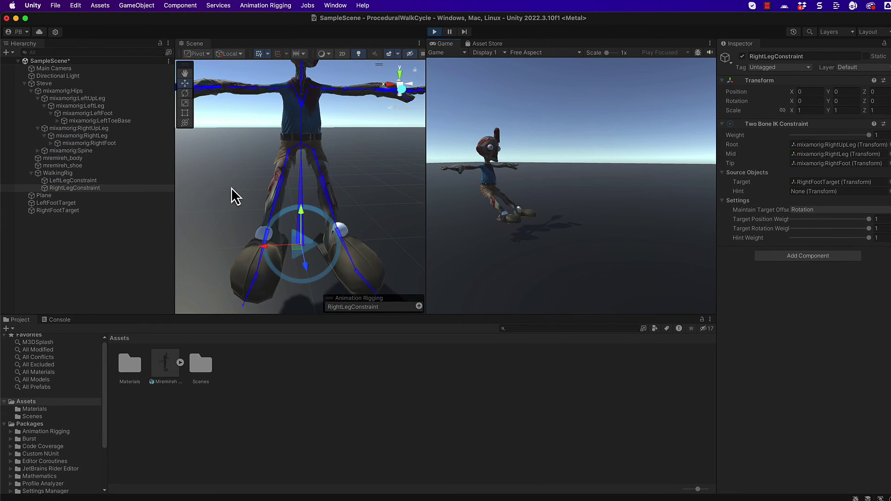
# Drag RightFootTarget back to about (0.5, 0.494, 0.346) so Steve's right leg reaches toward it.
pyautogui.keyDown('alt'); pyautogui.moveTo(228, 190); pyautogui.dragTo(295, 171); pyautogui.keyUp('alt')
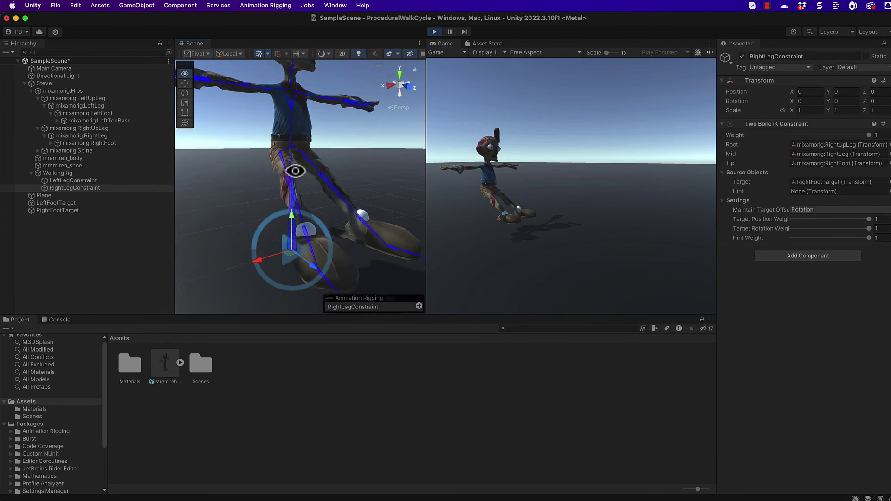
pyautogui.click(72, 210)
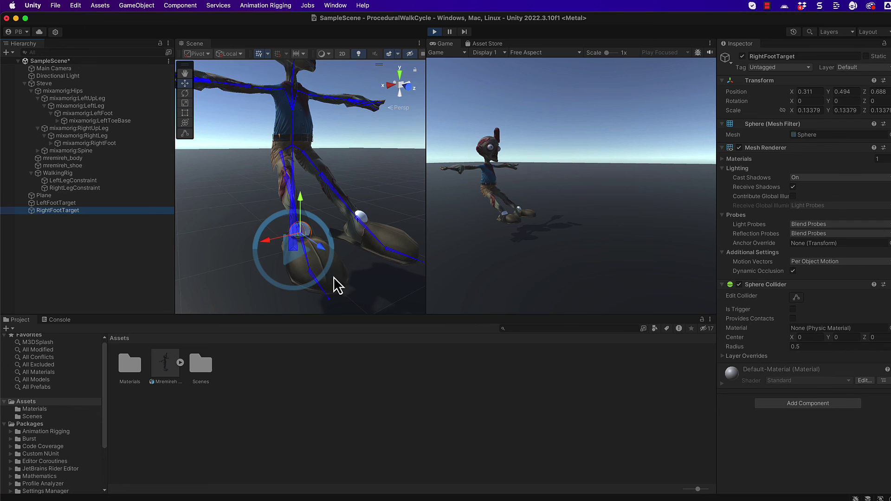
pyautogui.moveTo(320, 247); pyautogui.dragTo(215, 235)
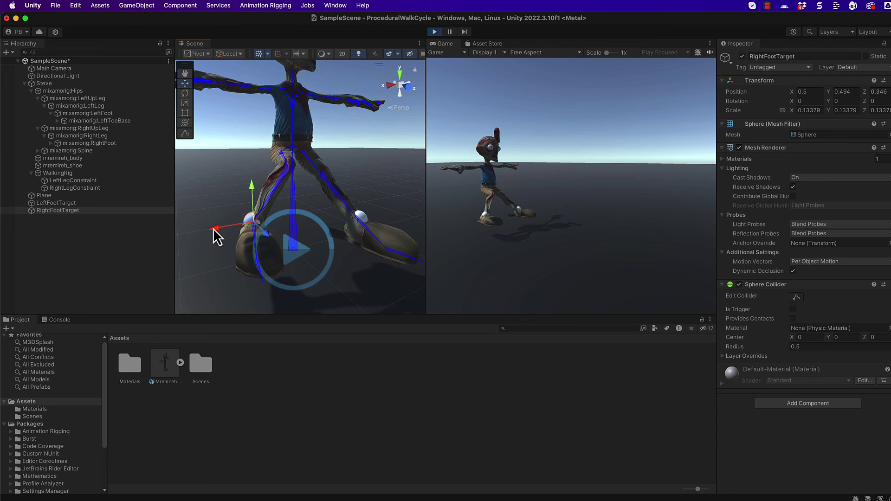